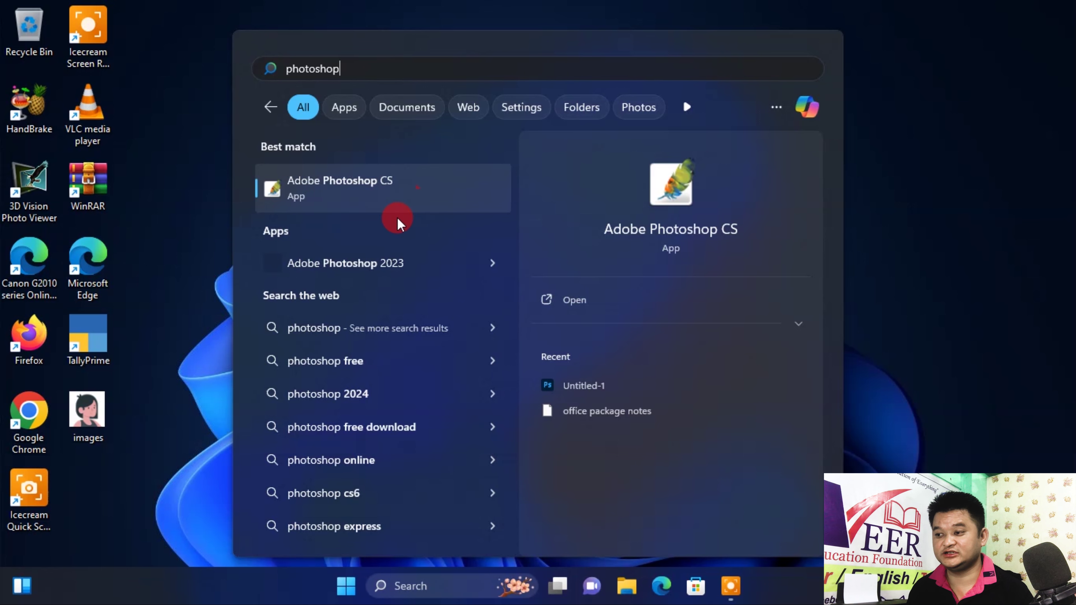
Step: Launch Adobe Photoshop CS and dismiss its Welcome Screen
click(357, 185)
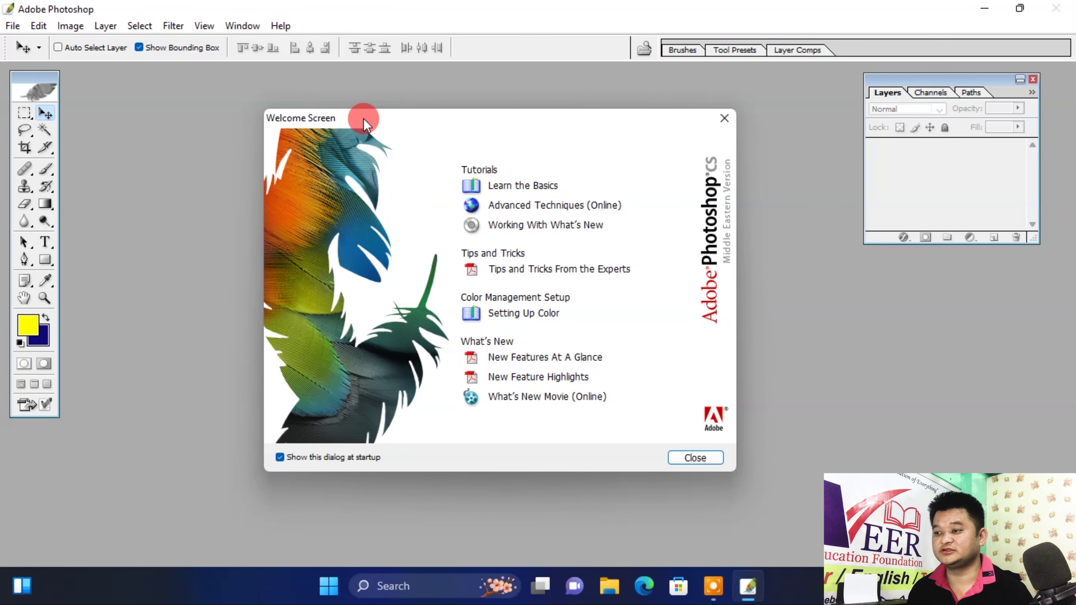
mouse_move(359, 113)
mouse_down()
mouse_move(380, 115)
mouse_move(361, 117)
mouse_up()
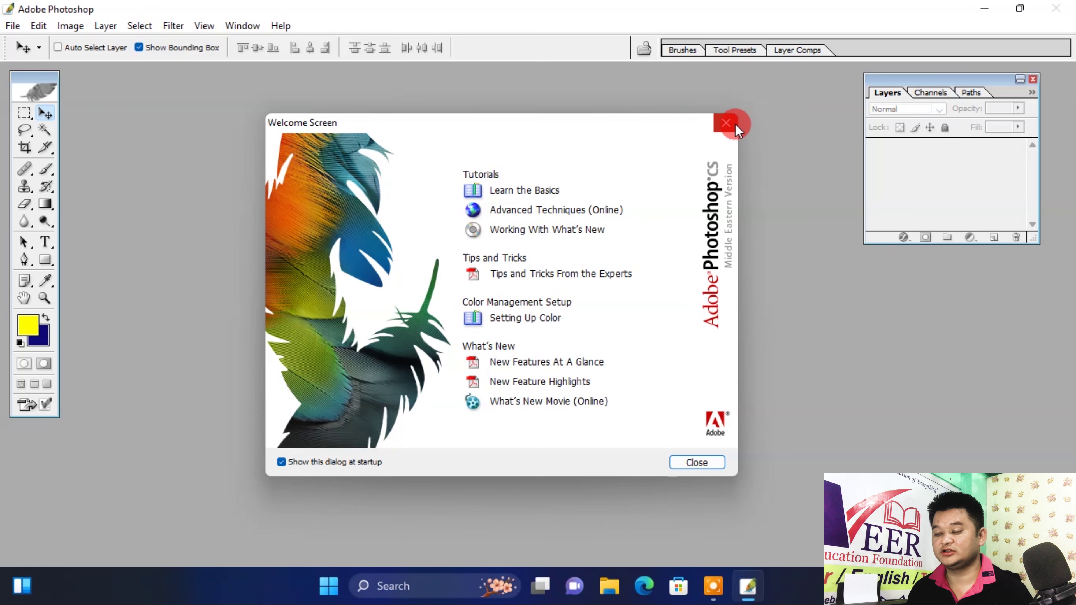
click(727, 122)
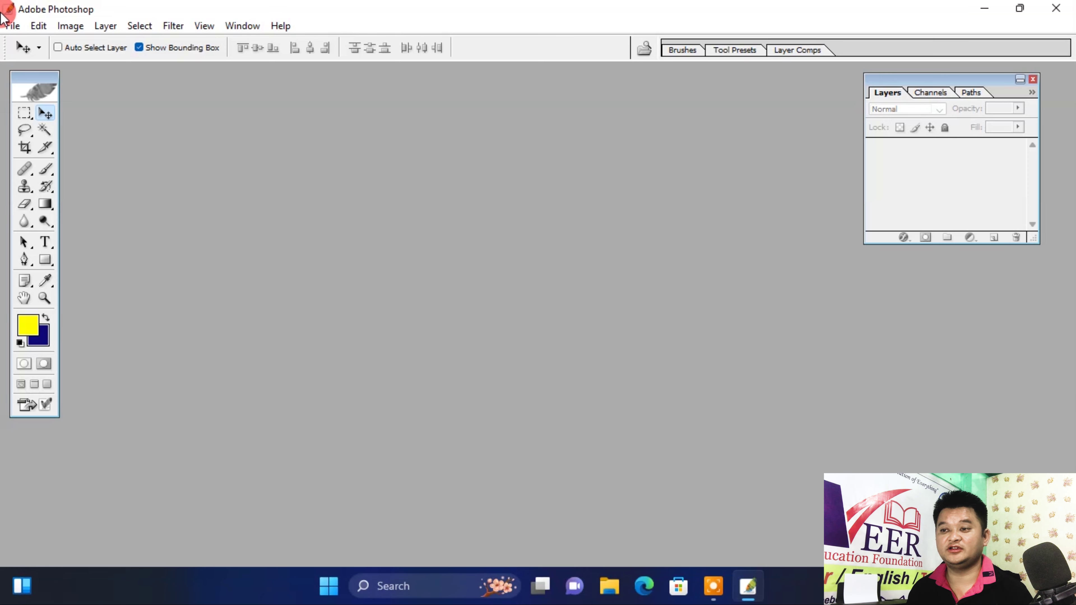
Step: Create a 6 by 5 inch RGB document at 300 pixels/inch with a white background, and maximize its window
click(6, 27)
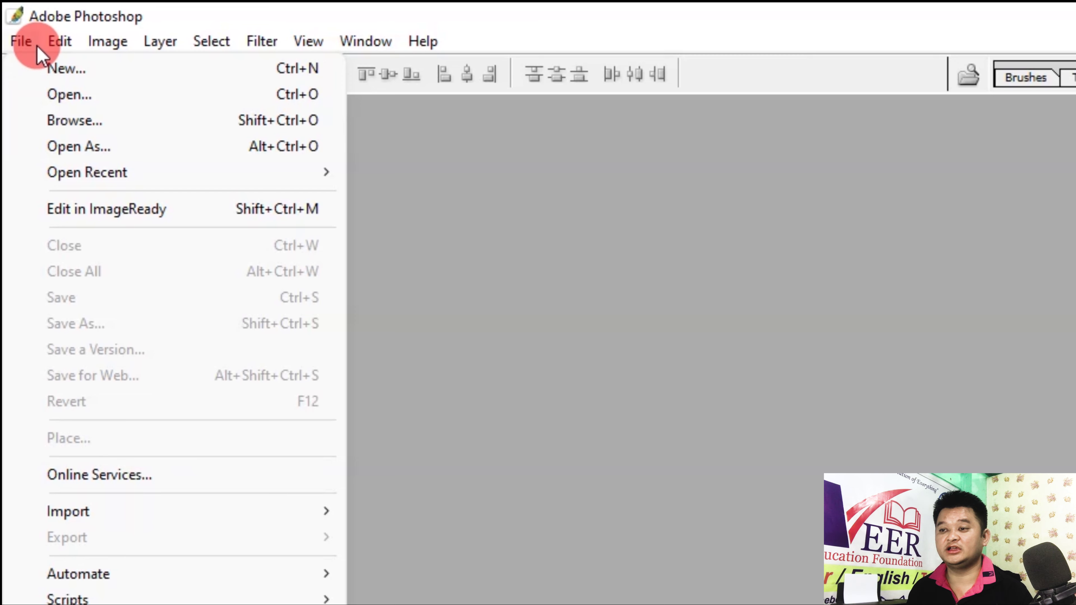
click(67, 70)
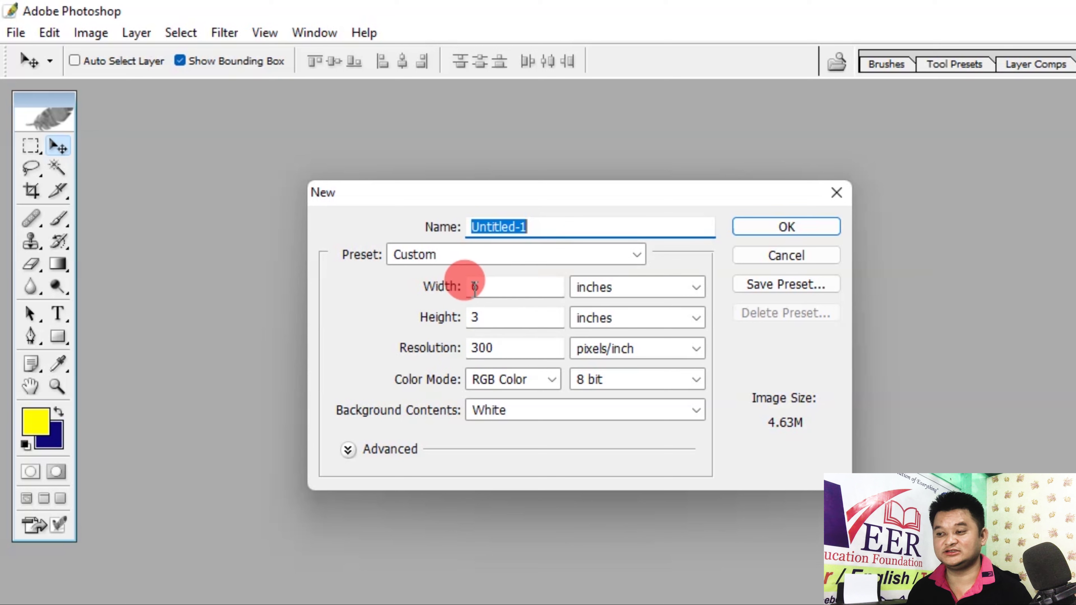
double_click(477, 317)
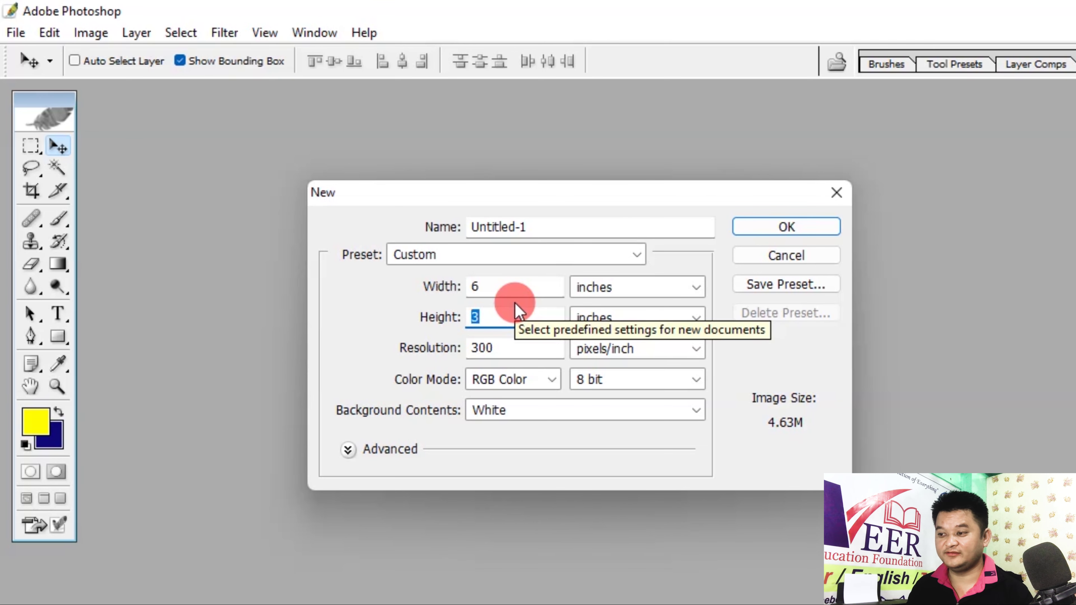
text(5)
key(Tab)
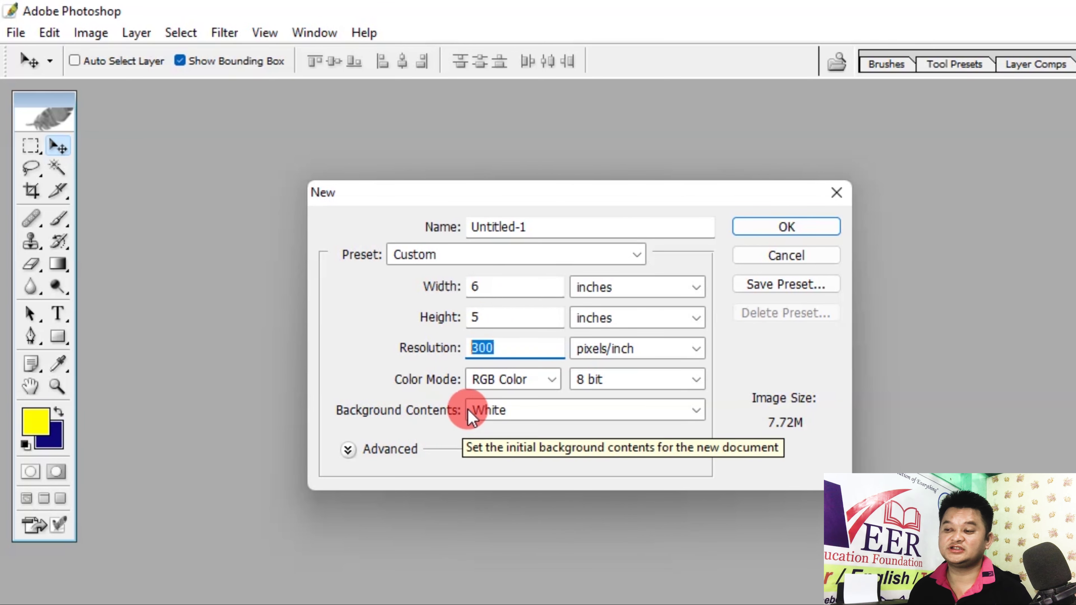
click(493, 348)
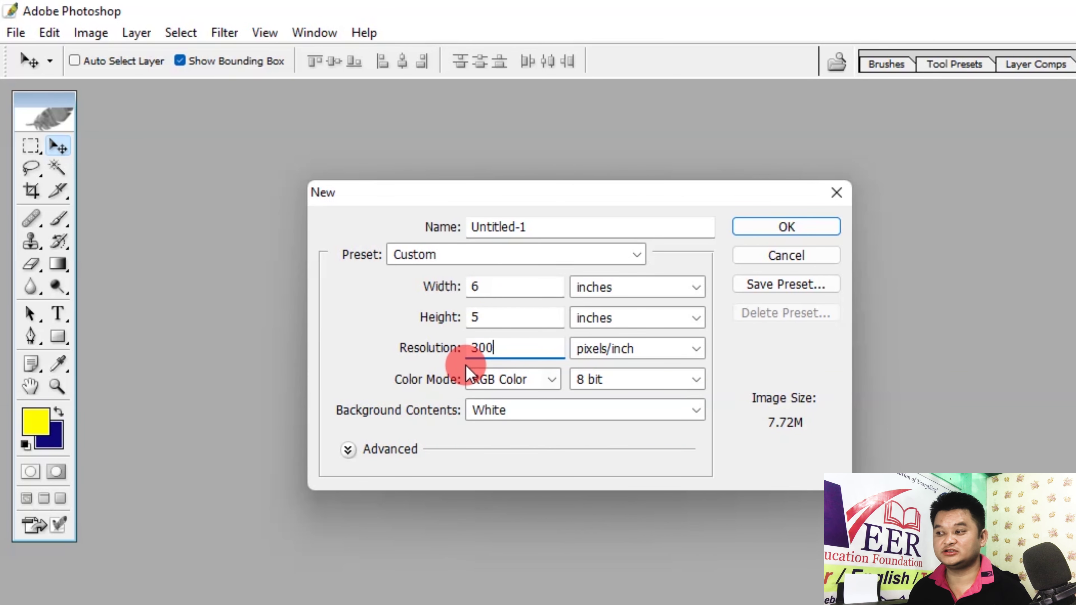
click(796, 226)
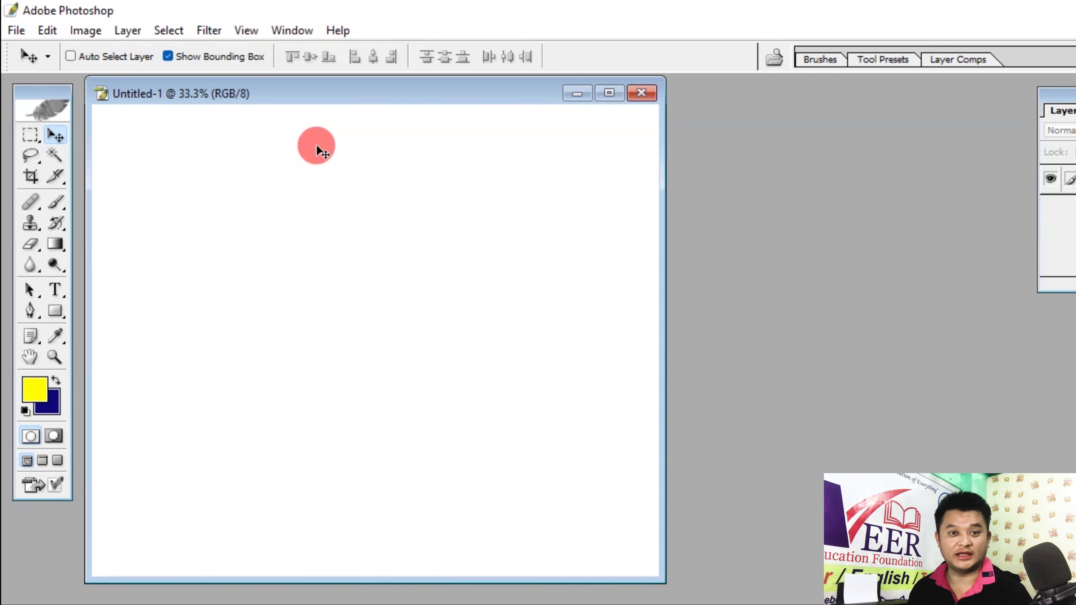
drag(352, 102, 461, 118)
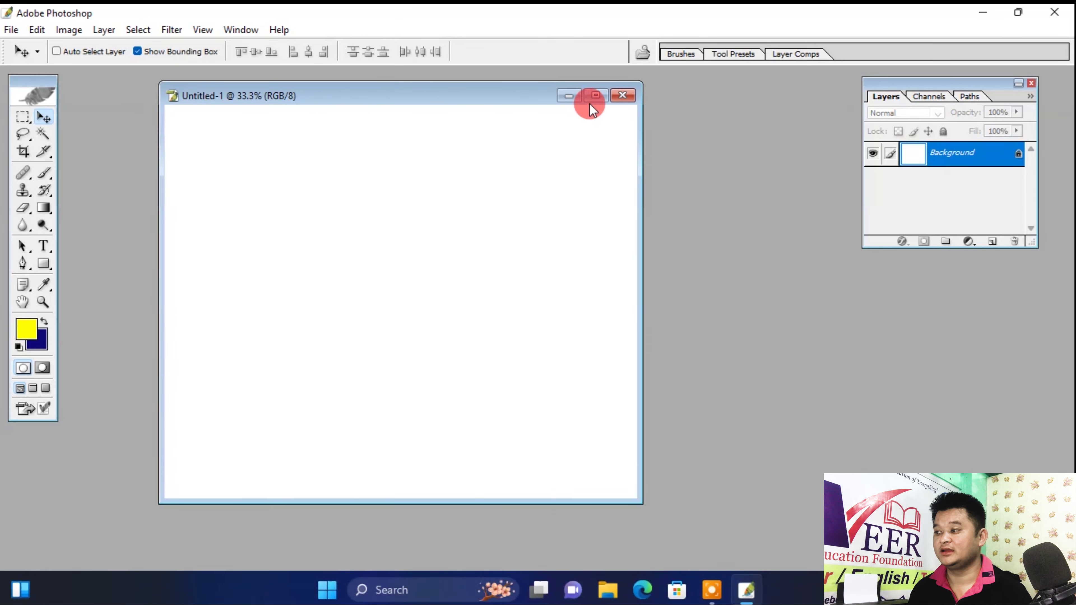
click(595, 97)
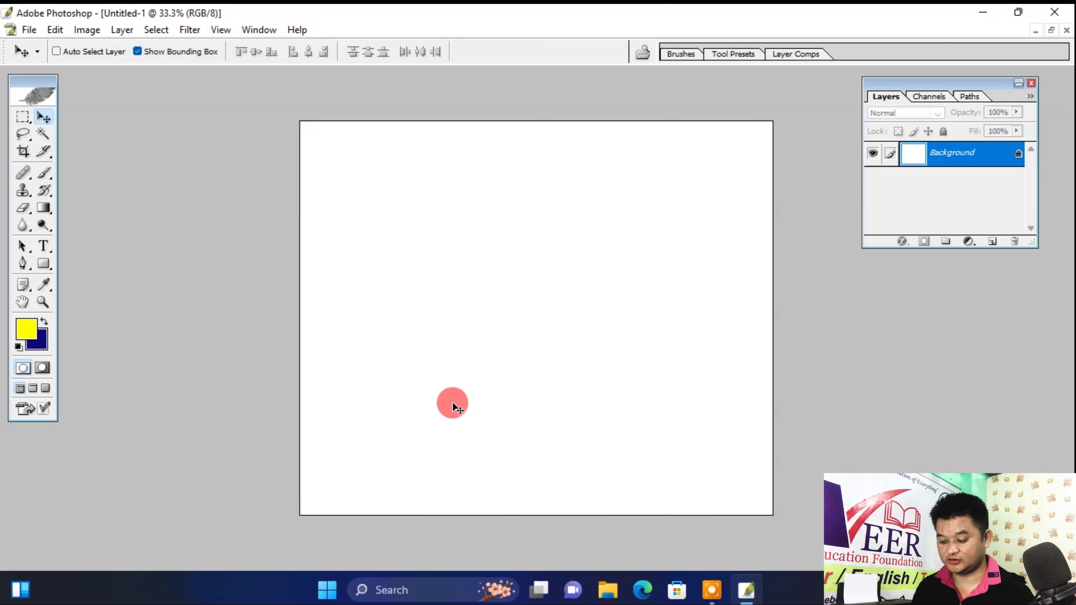
Step: Fill the Background layer with the dark blue background colour, trying the yellow foreground colour as well
key(ctrl+BackSpace)
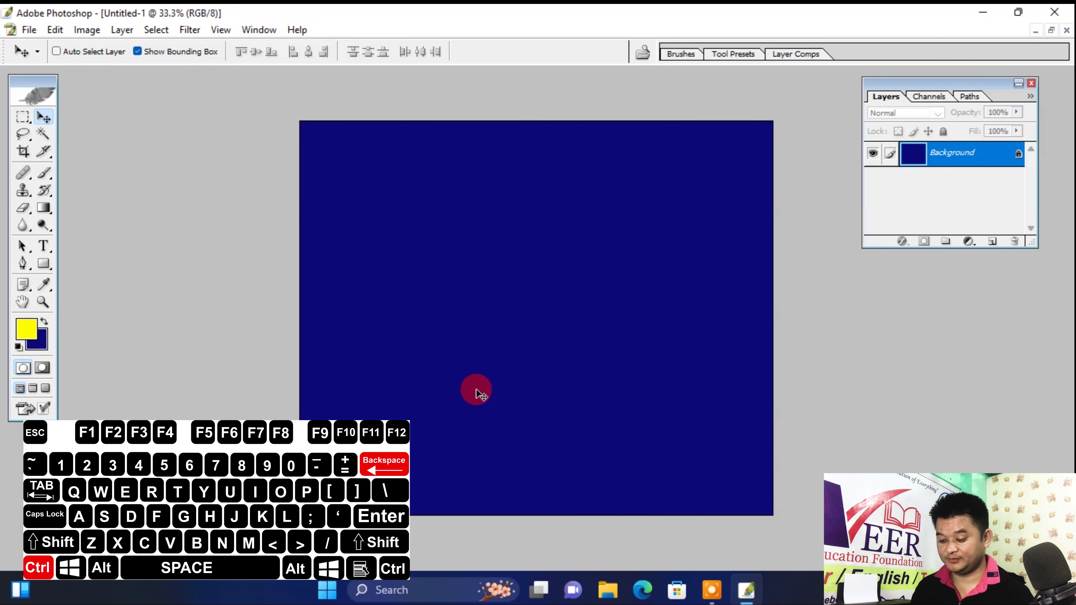
key(alt+BackSpace)
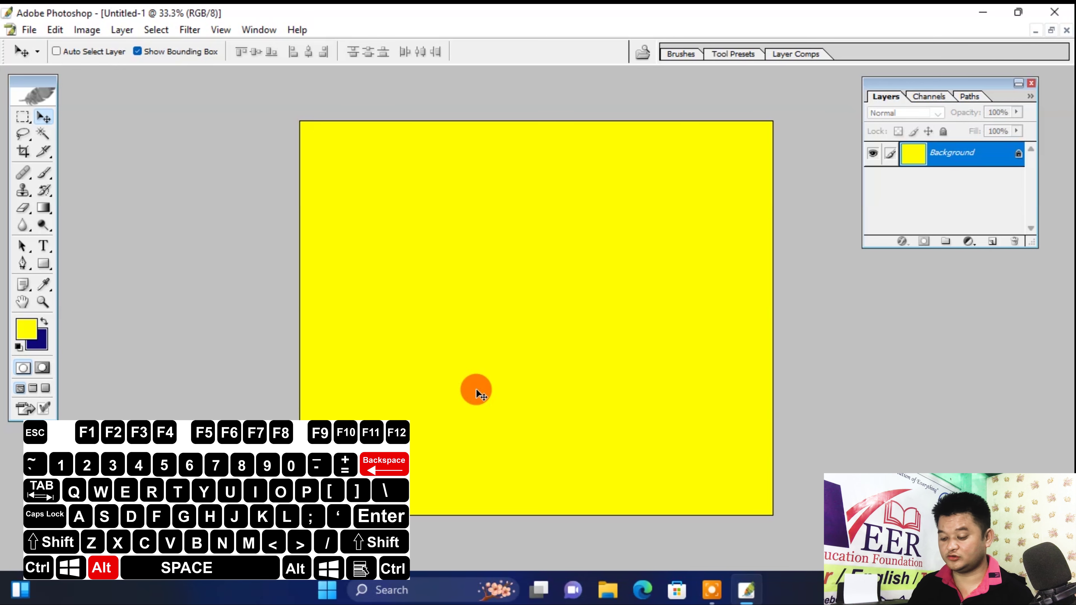
key(ctrl+BackSpace)
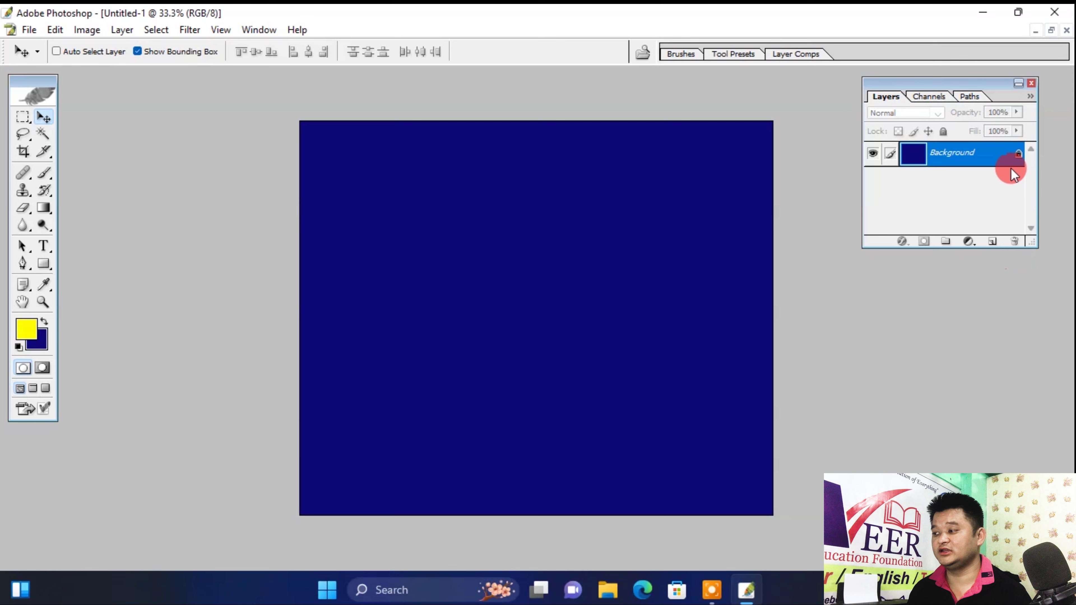
Step: Convert the locked Background into a regular layer, keeping the default name Layer 0 and Normal mode
double_click(1013, 158)
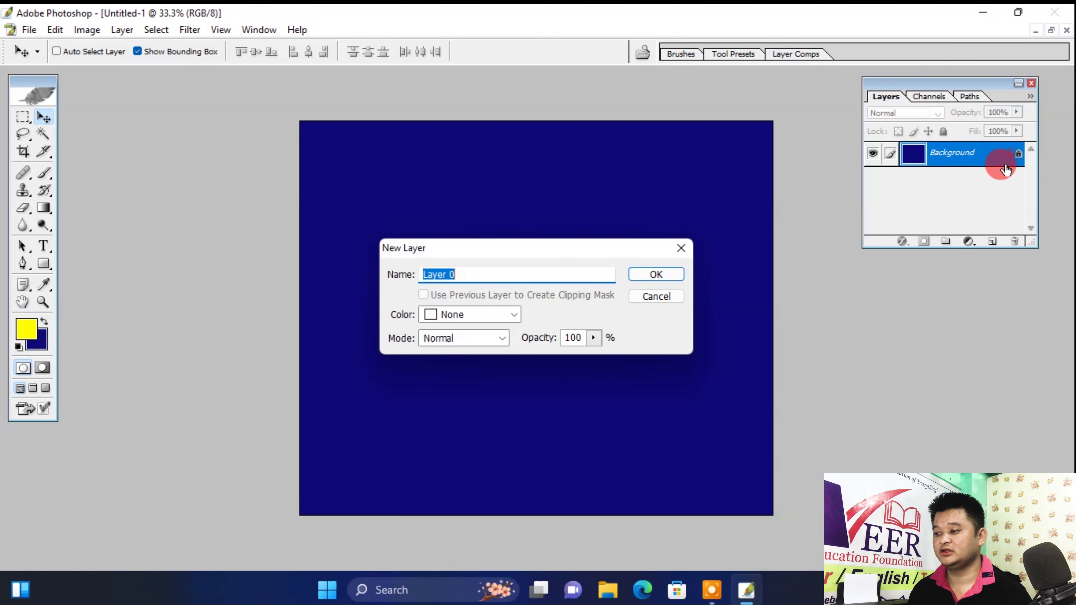
click(651, 276)
click(1028, 161)
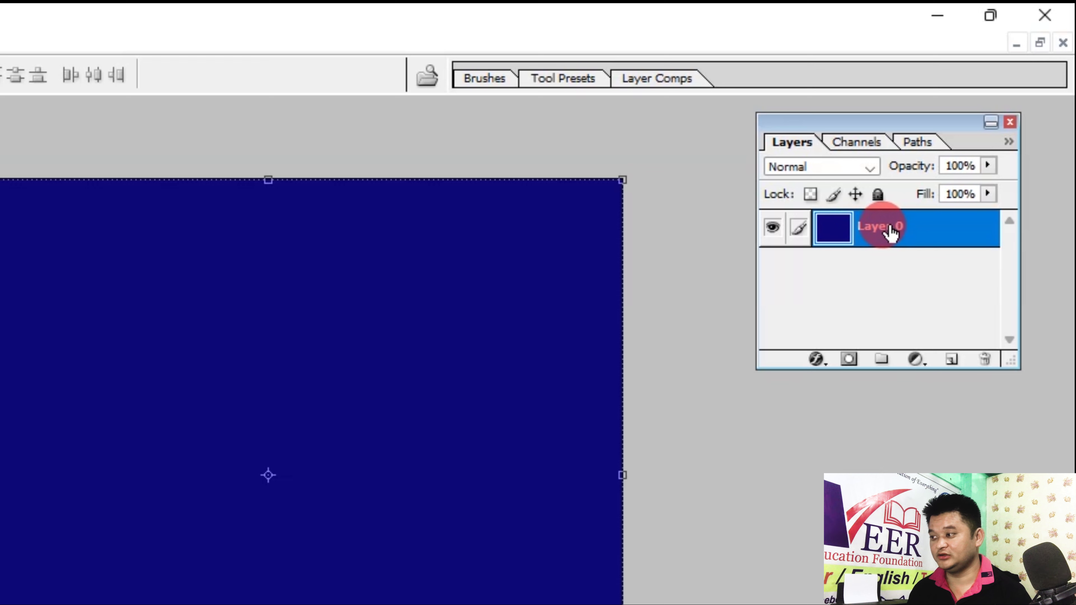
Step: Rename the unlocked blue layer as "Frame 1 BG"
double_click(890, 231)
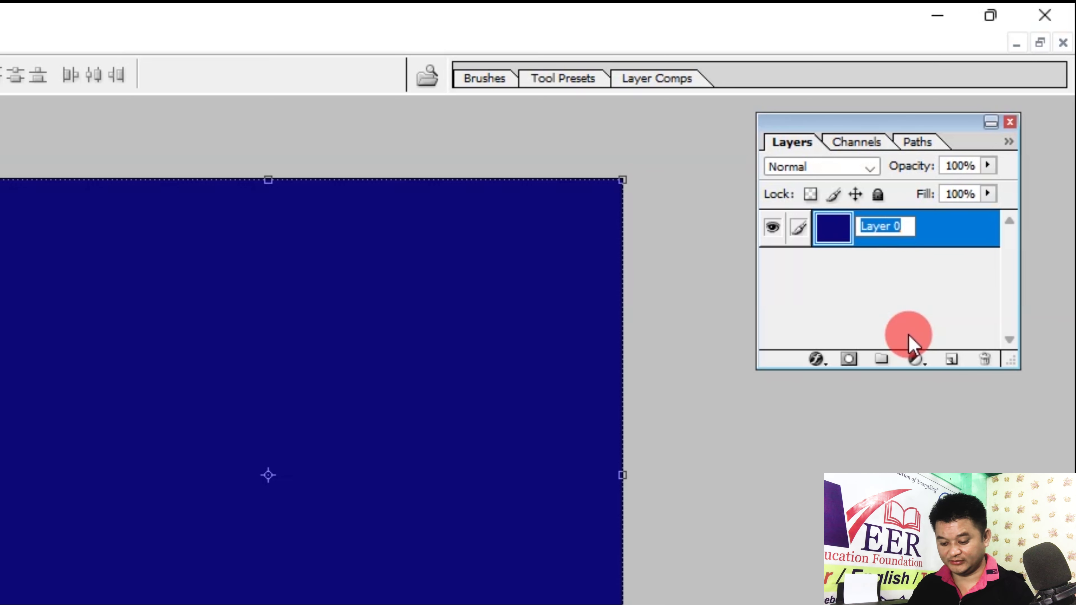
text(Frame )
text(1 E)
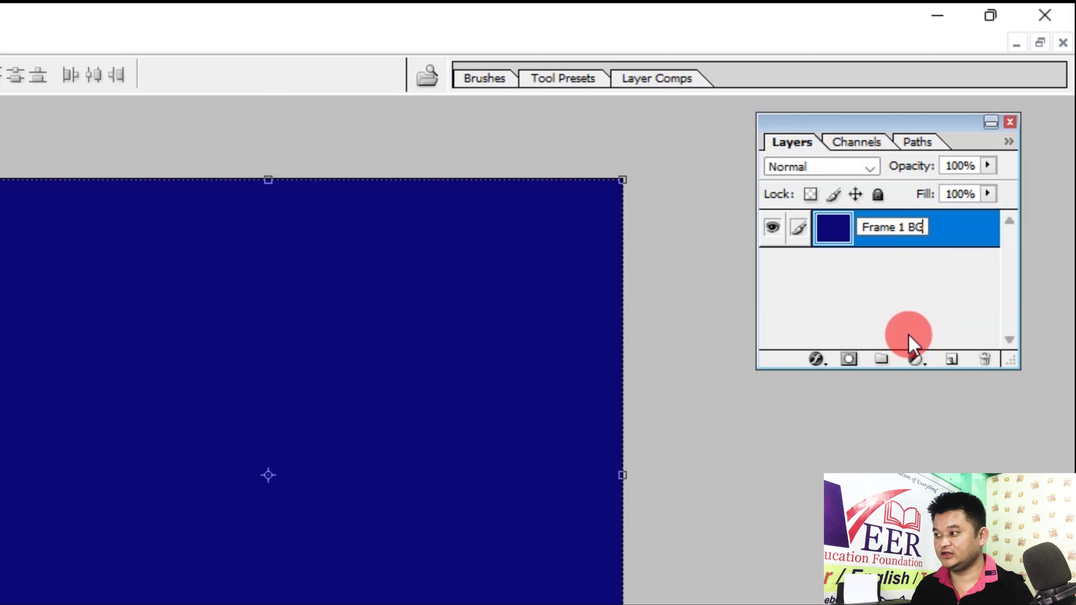
text(G)
key(Return)
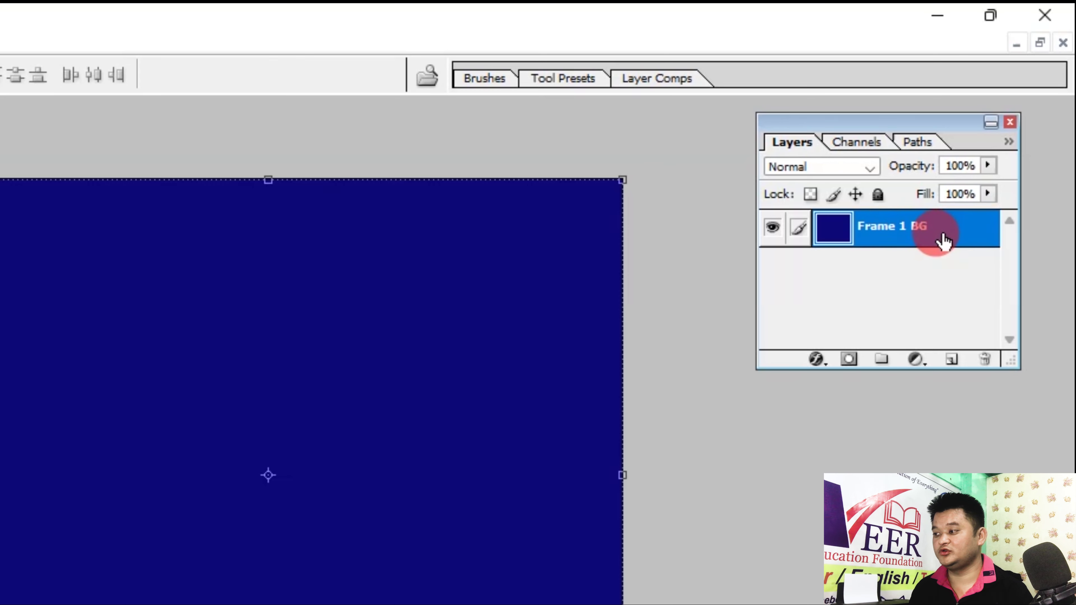
Step: Duplicate the Frame 1 BG layer and rename the duplicate as "Frame 2 BG copy"
key(ctrl+j)
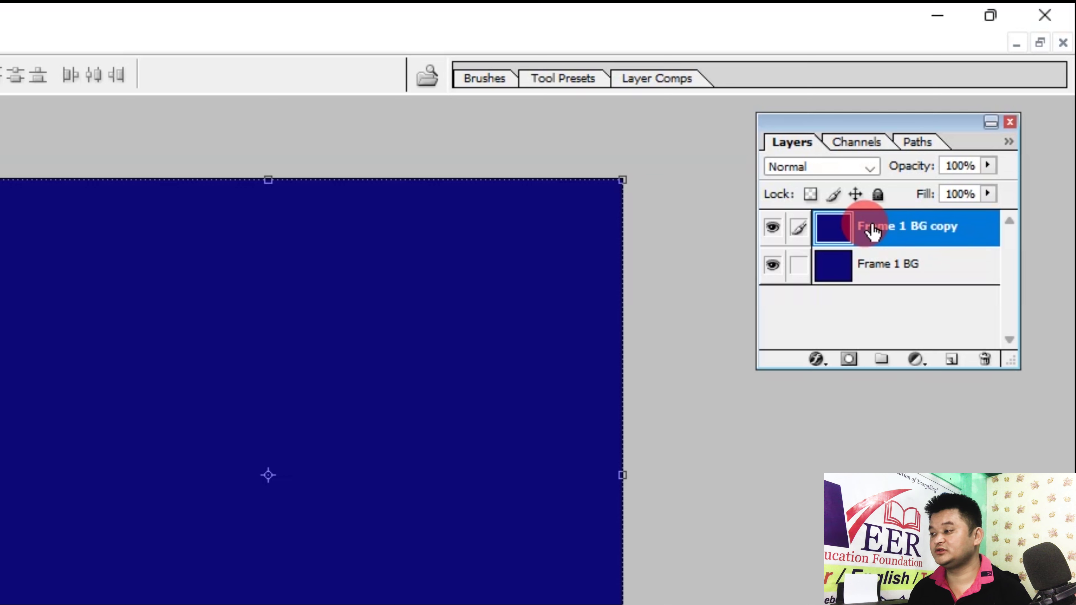
double_click(891, 231)
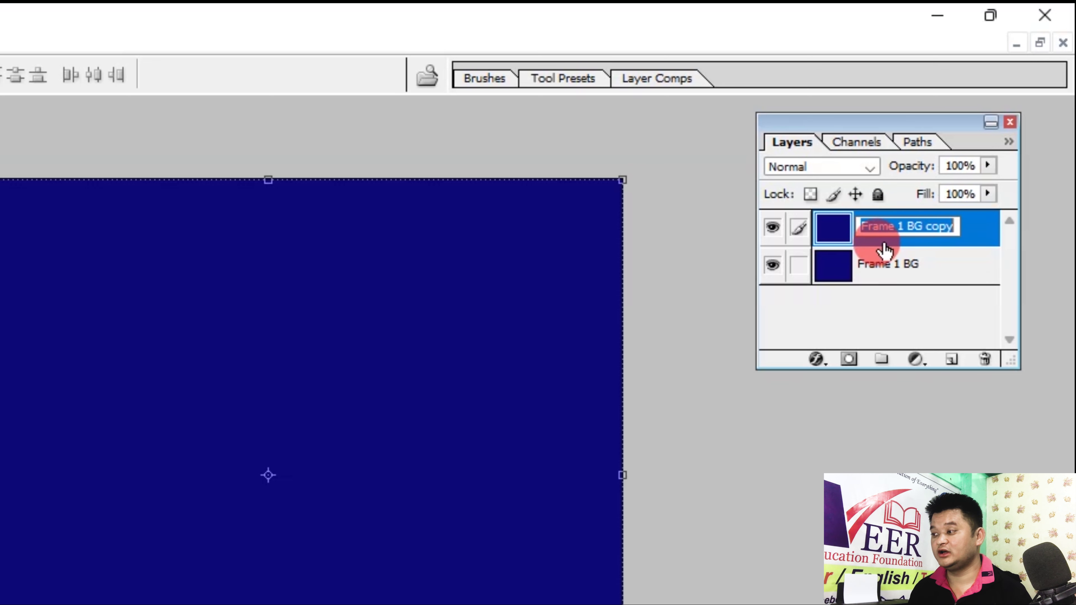
click(898, 229)
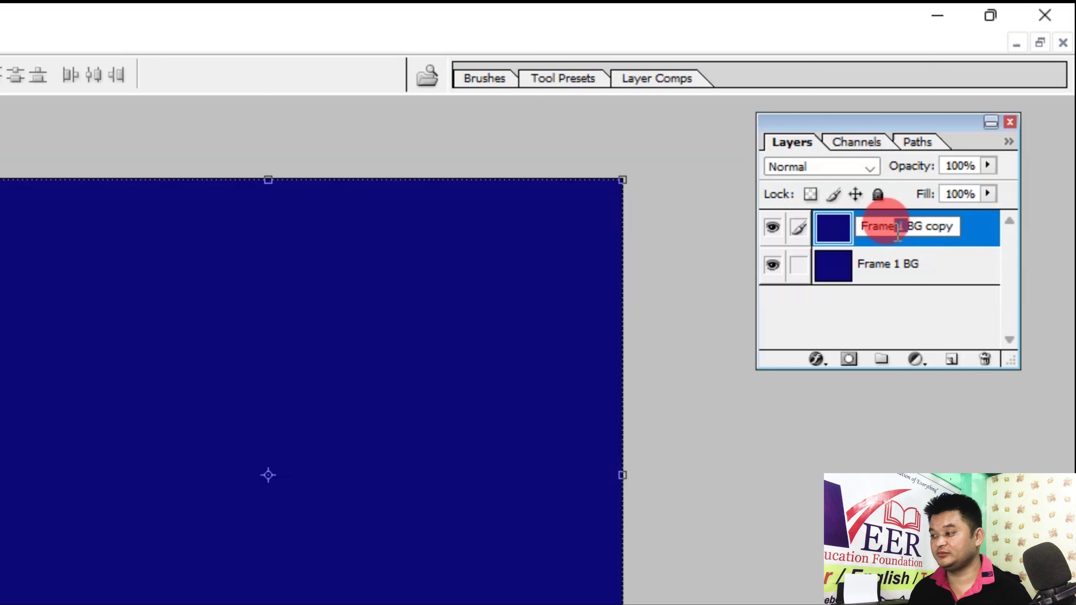
double_click(899, 228)
text(2)
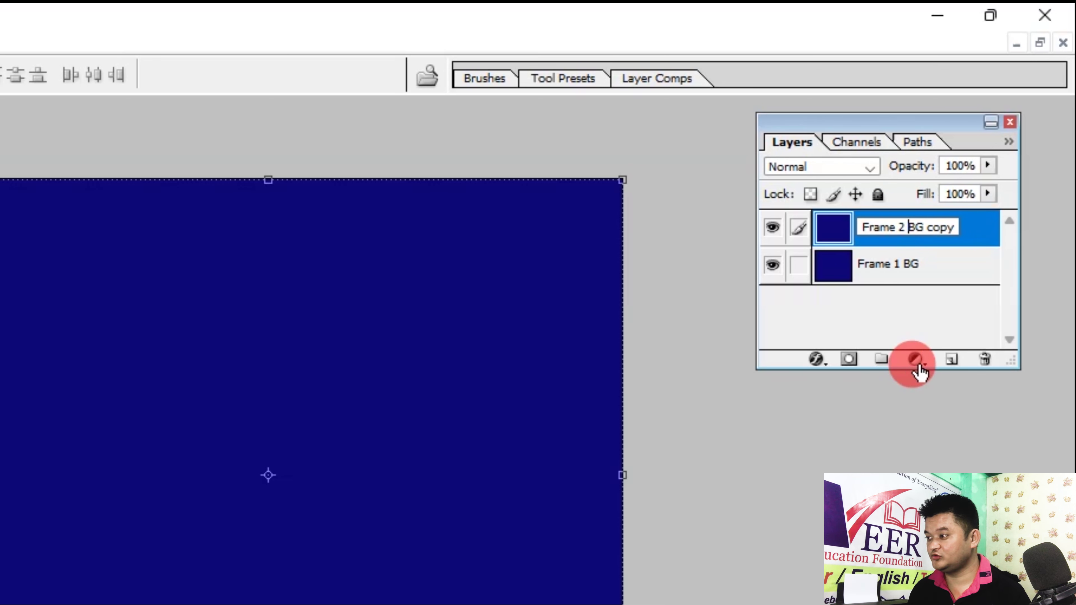
drag(955, 228, 926, 227)
key(Return)
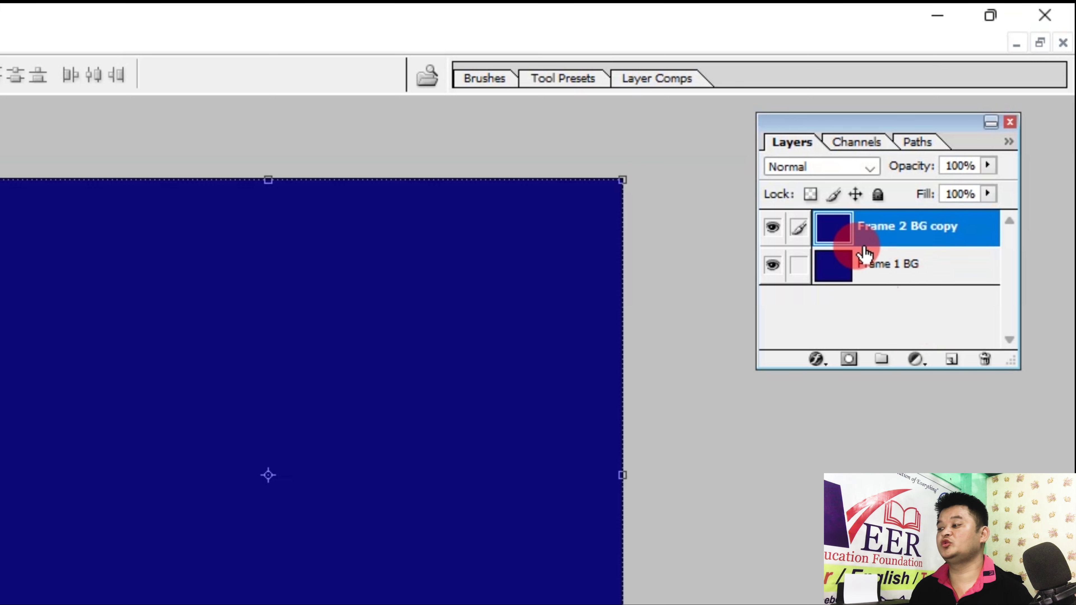
Step: Set the foreground colour to red (FF0000) and fill the Frame 2 BG copy layer with it
click(951, 264)
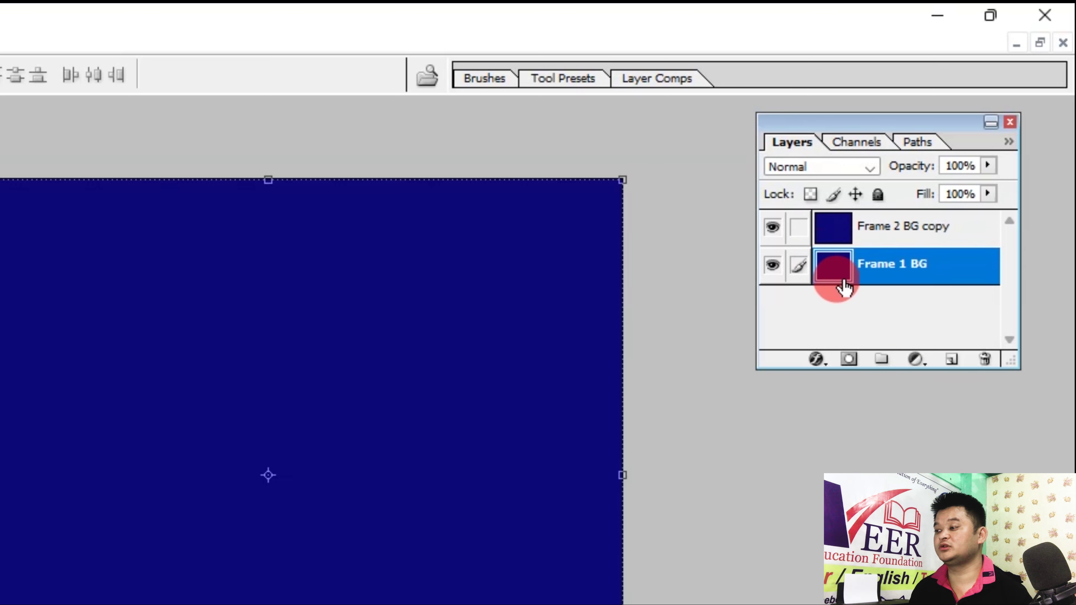
click(899, 227)
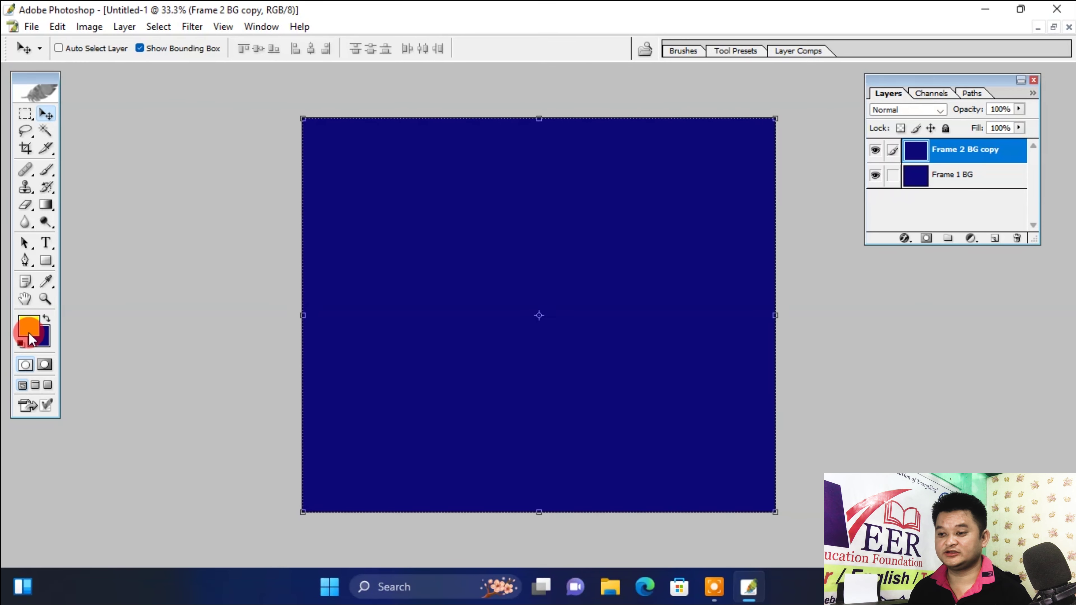
click(26, 324)
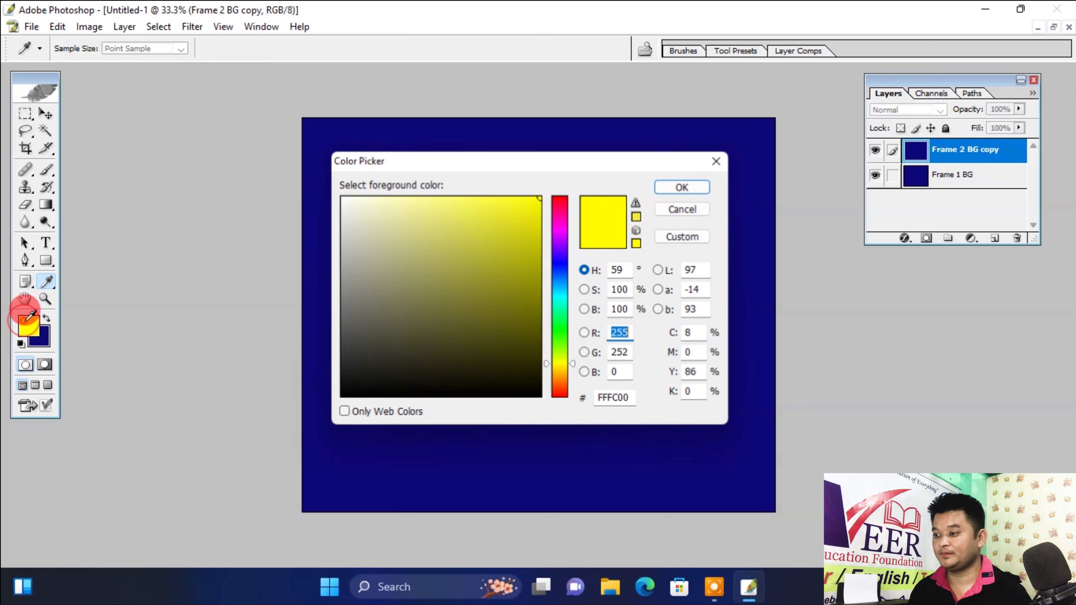
drag(564, 213, 571, 185)
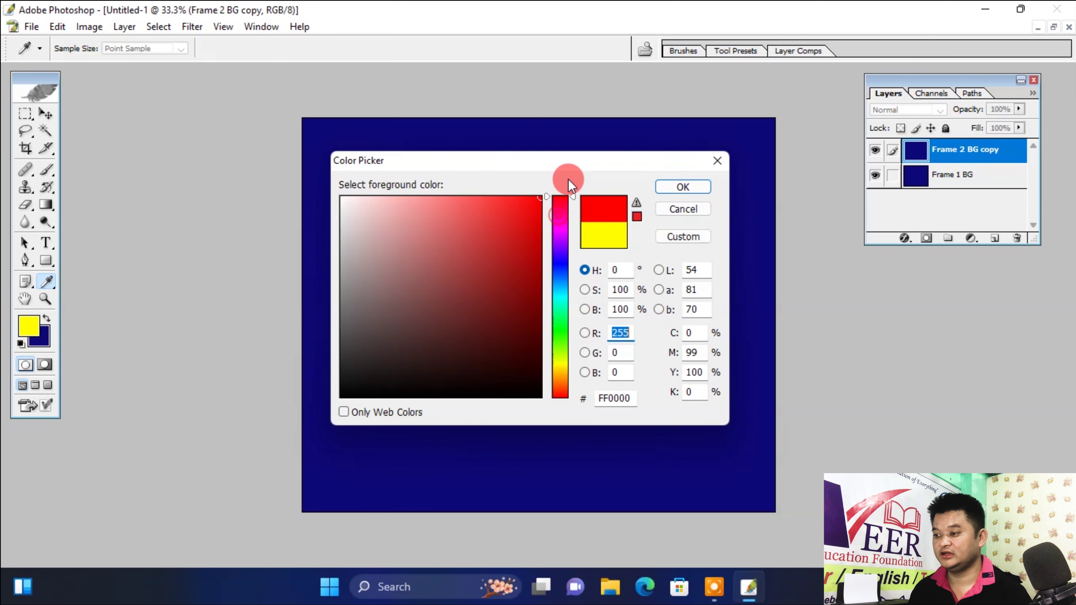
click(559, 187)
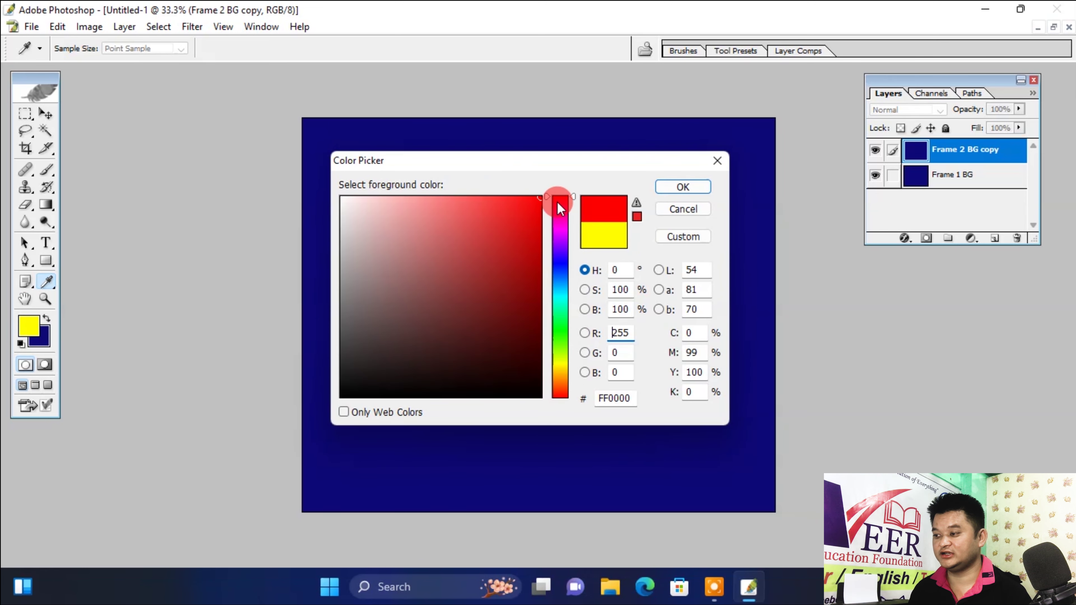
click(680, 190)
key(v)
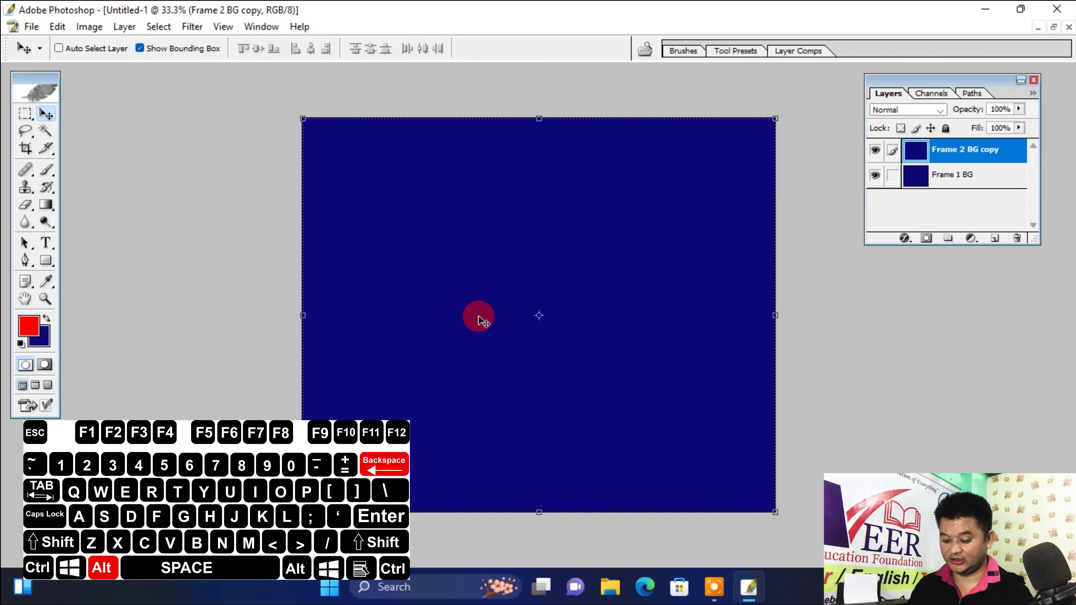
key(alt+BackSpace)
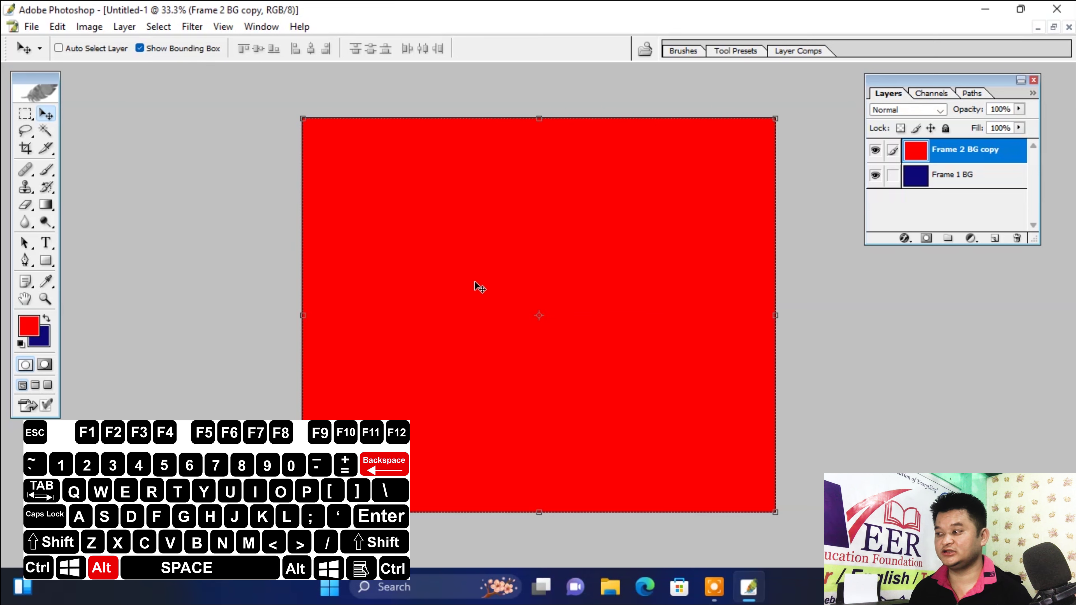
Step: Add the text "Veer Education" on a new layer above Frame 2 BG copy and move it further onto the canvas
click(913, 301)
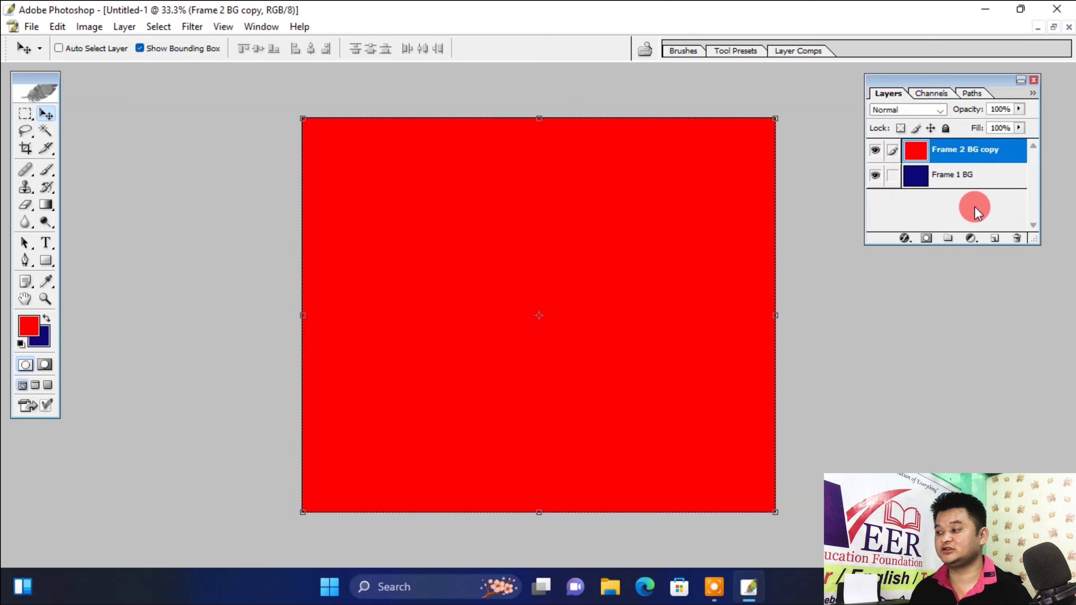
click(964, 178)
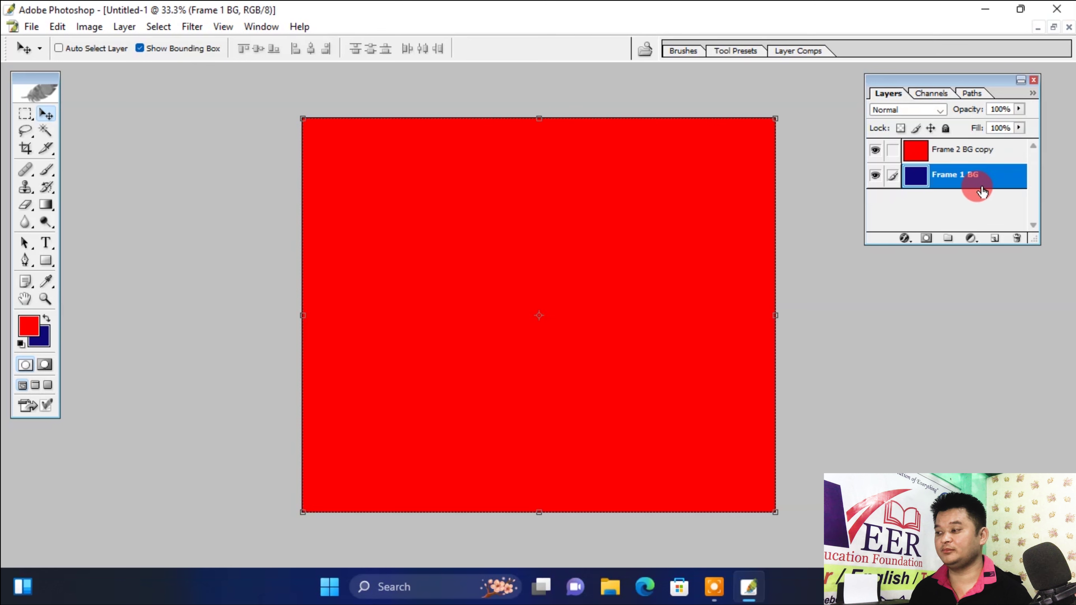
click(947, 154)
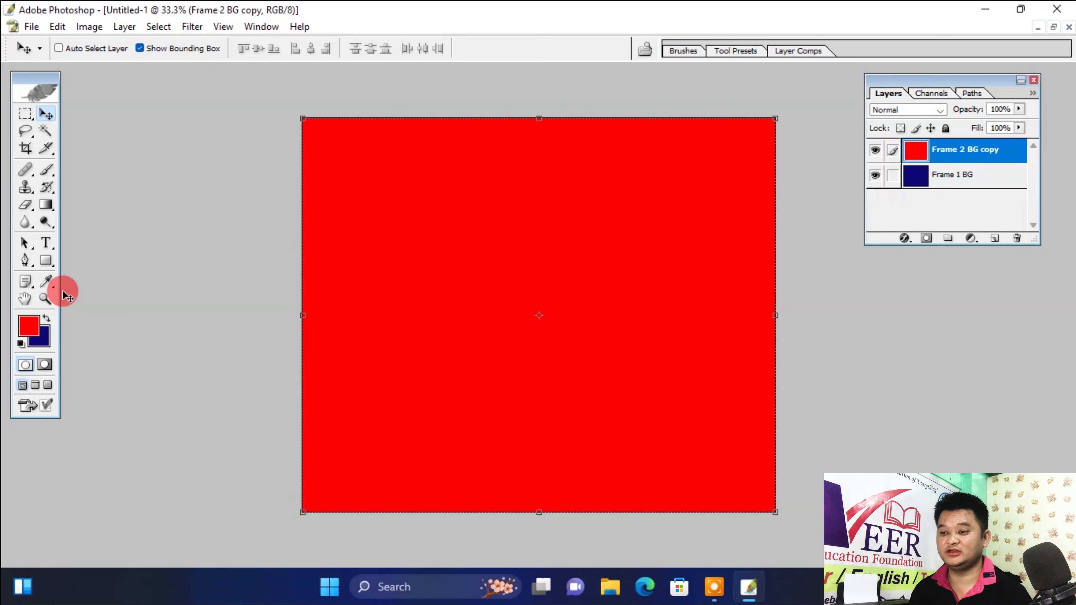
click(46, 243)
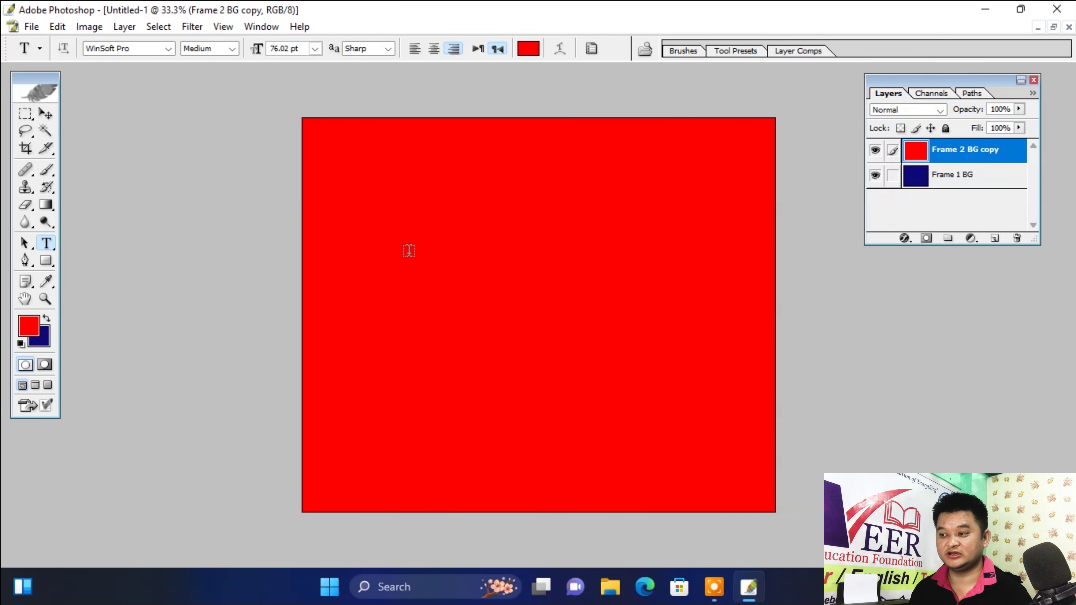
click(399, 253)
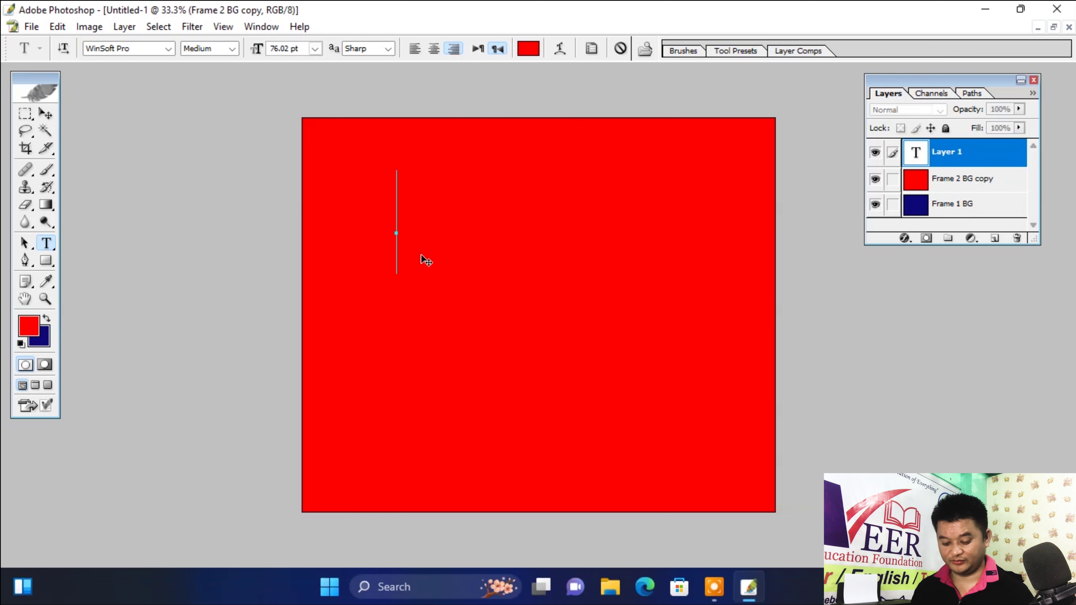
text(Text)
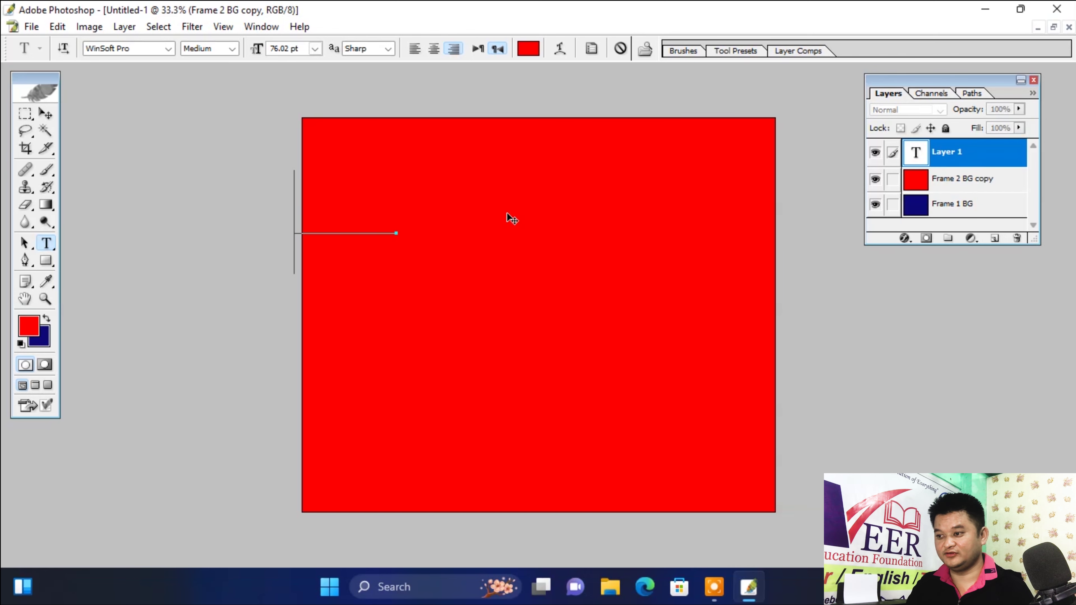
text( Here)
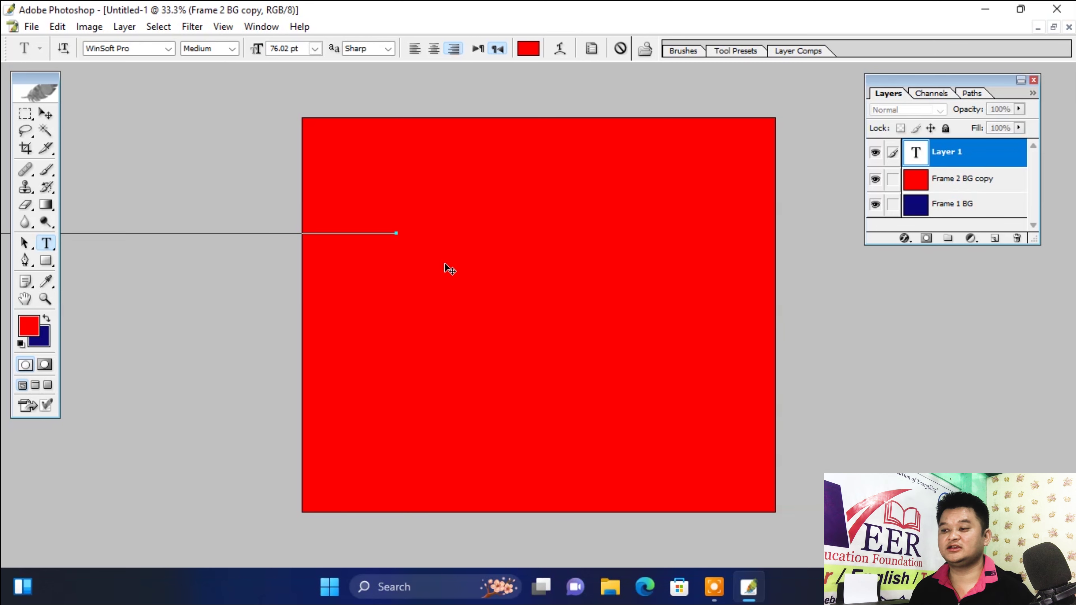
click(280, 229)
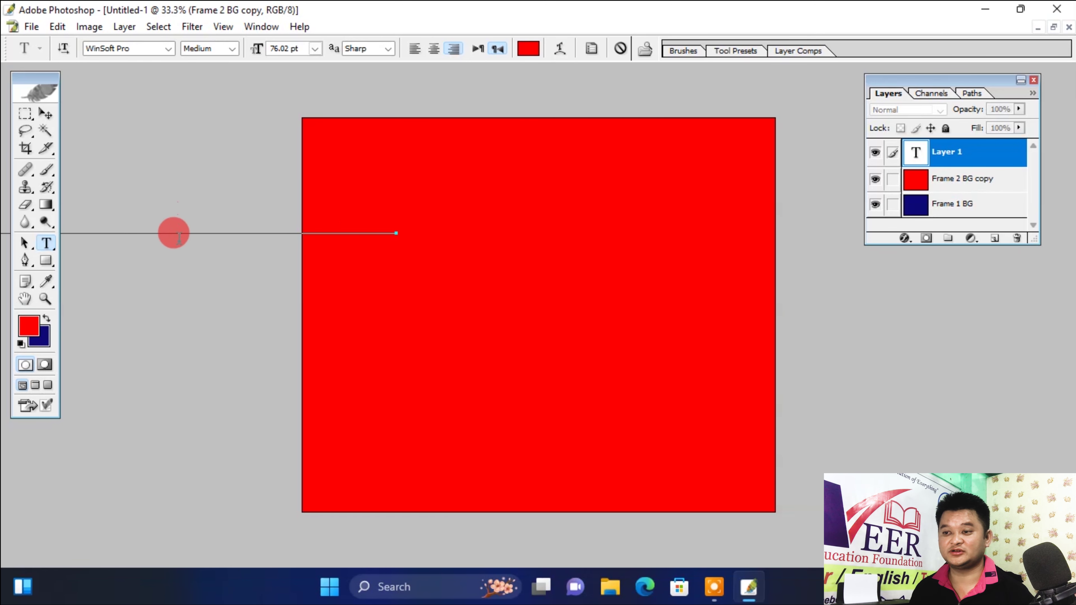
click(45, 114)
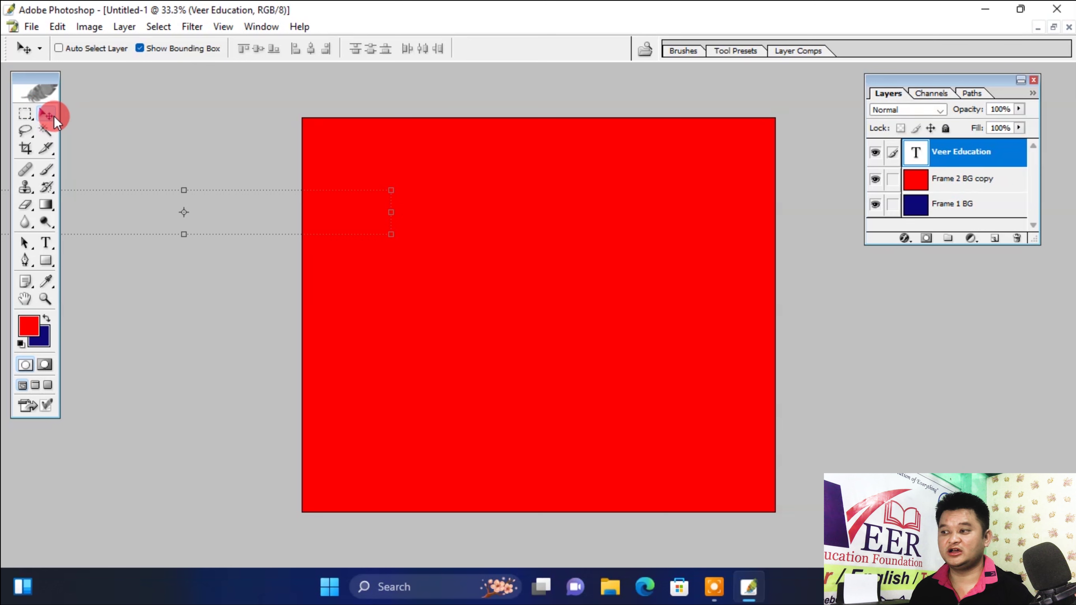
drag(310, 212, 345, 219)
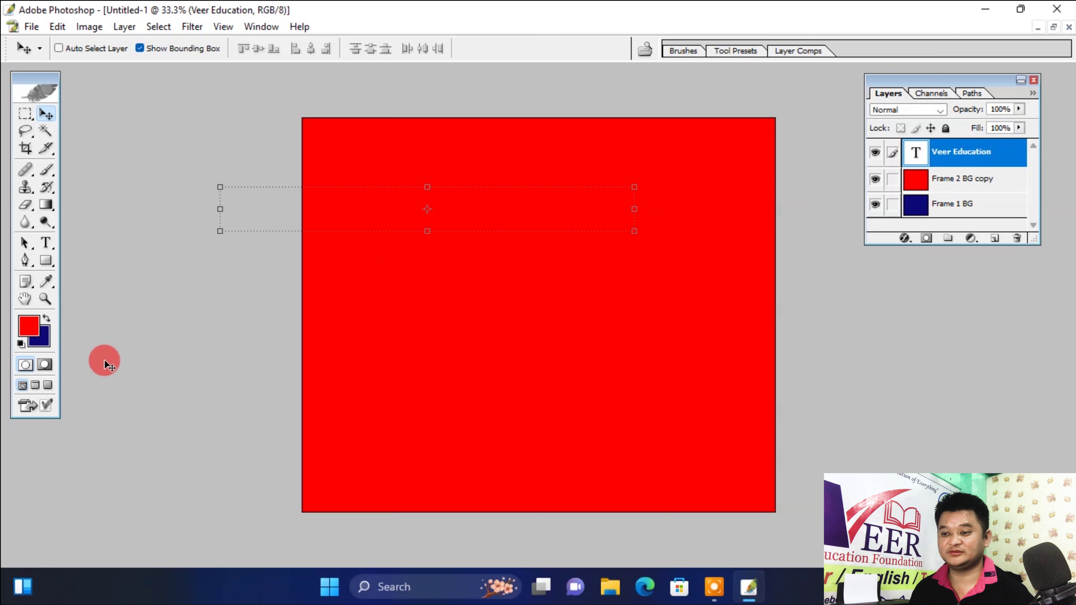
Step: Set the Veer Education text colour to white (FFFFFF) and move the text fully inside the canvas near its upper edge
click(44, 243)
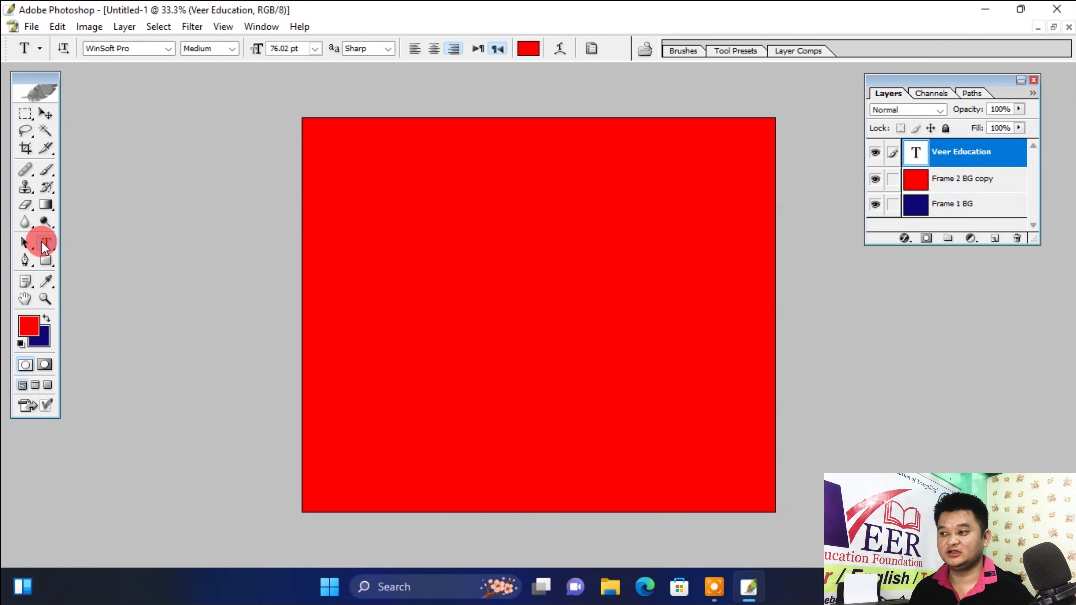
click(527, 48)
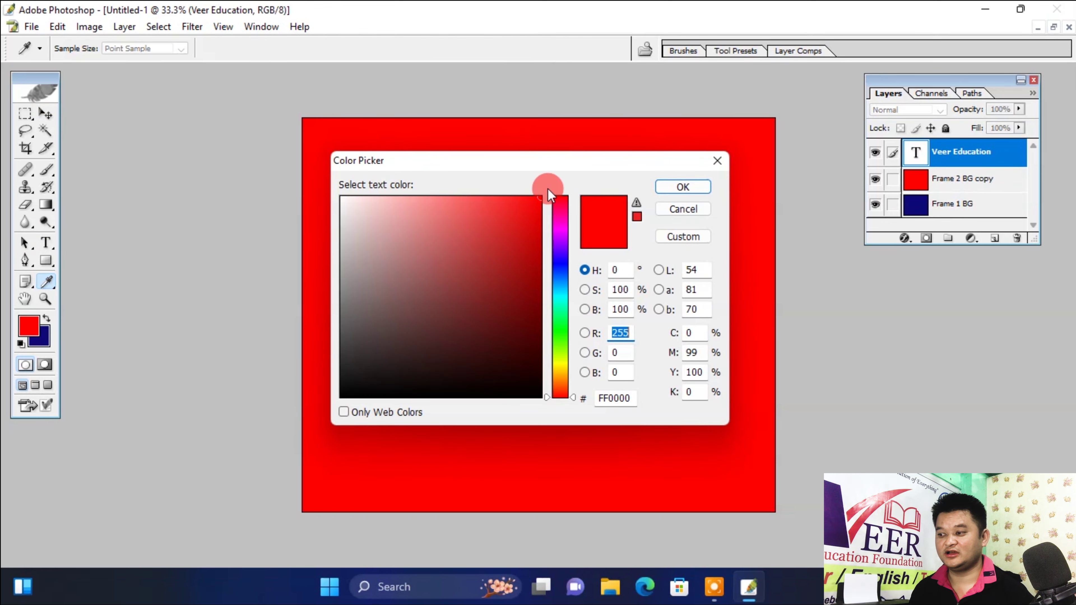
drag(490, 300, 313, 127)
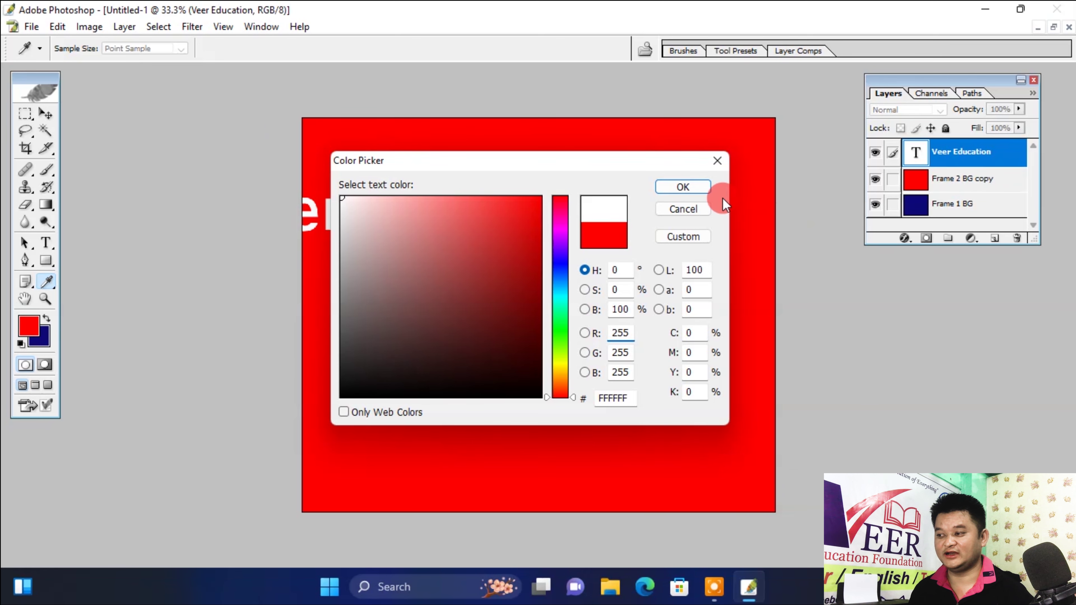
click(683, 187)
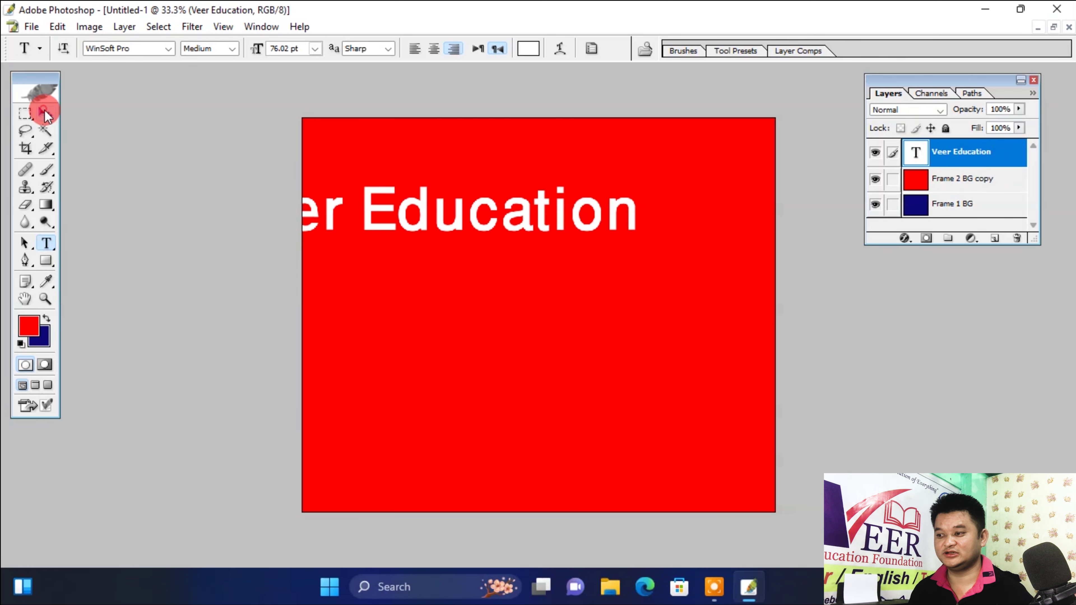
click(46, 113)
drag(395, 213, 494, 197)
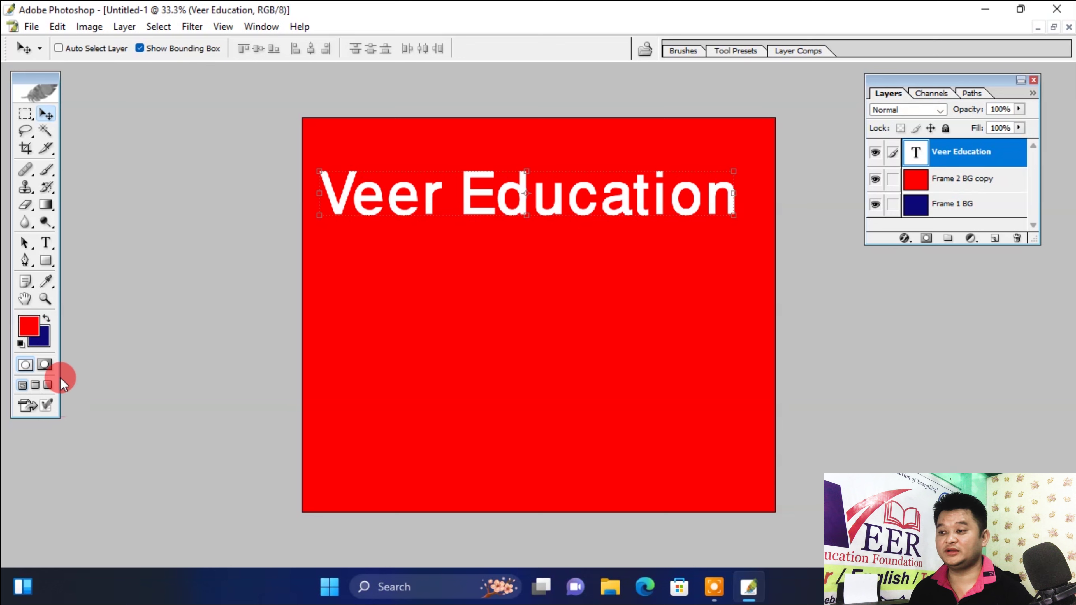
Step: Set the foreground colour to bright green
click(34, 331)
click(399, 267)
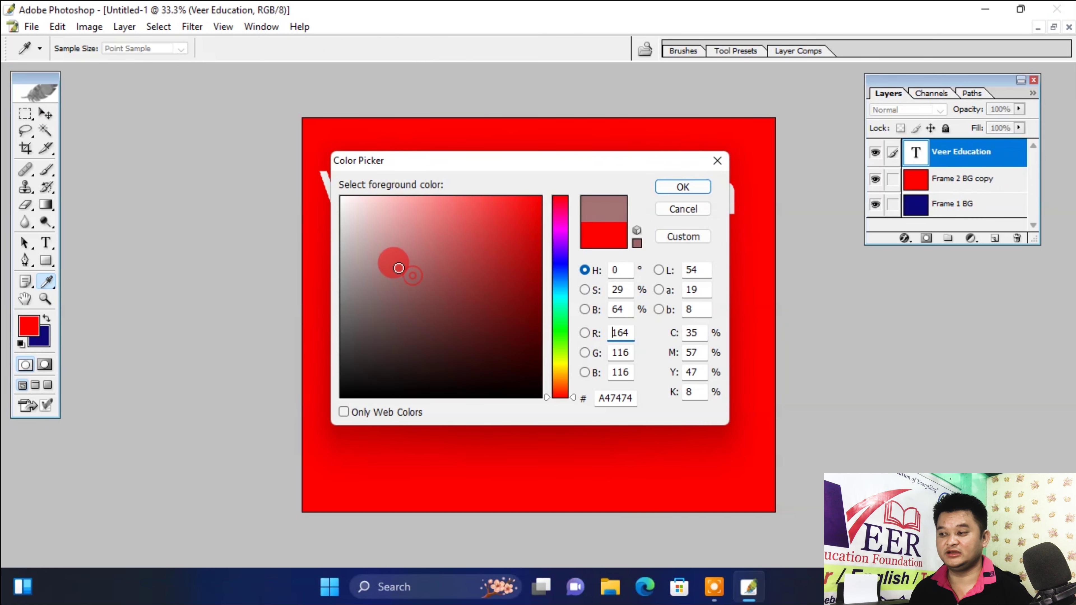
mouse_move(423, 265)
mouse_down()
mouse_move(530, 214)
mouse_move(541, 196)
mouse_up()
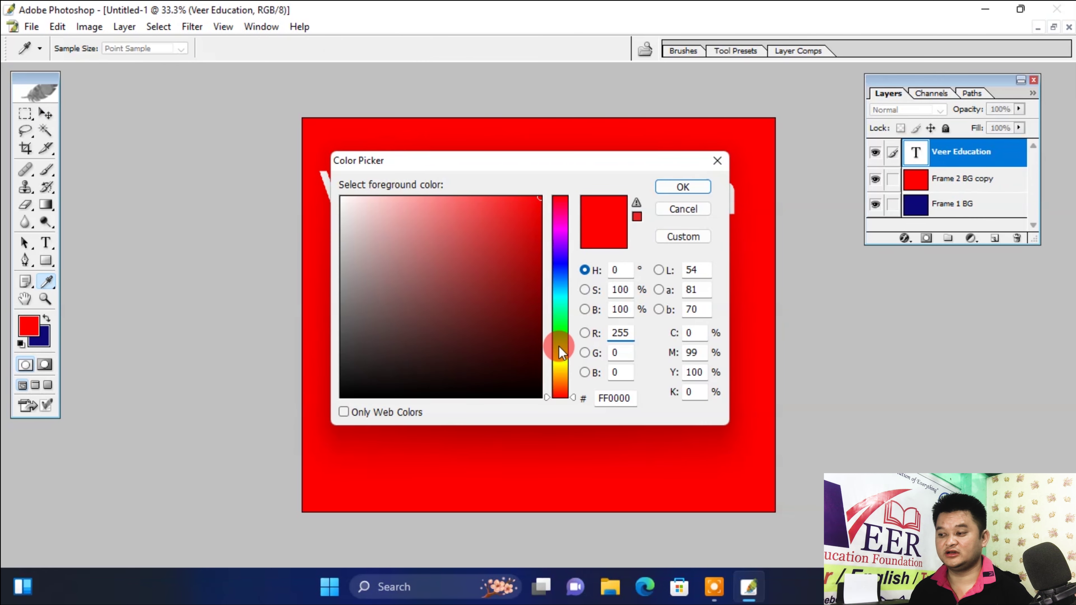
drag(563, 356, 560, 332)
drag(511, 214, 549, 172)
click(689, 189)
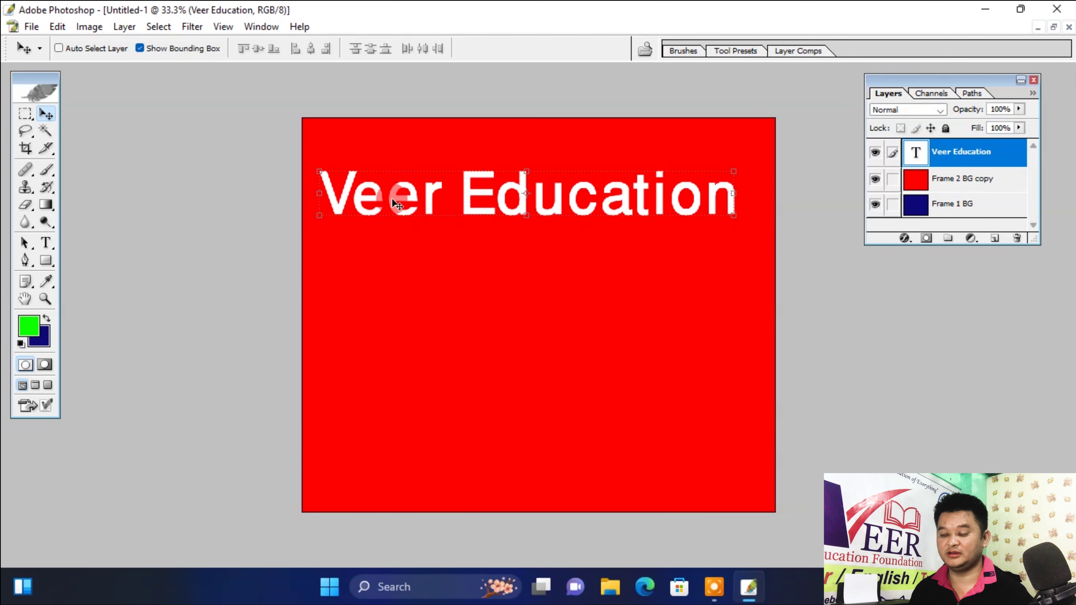
Step: Fill the Veer Education text with the dark blue background colour, followed by the green foreground colour
key(ctrl)
key(ctrl+BackSpace)
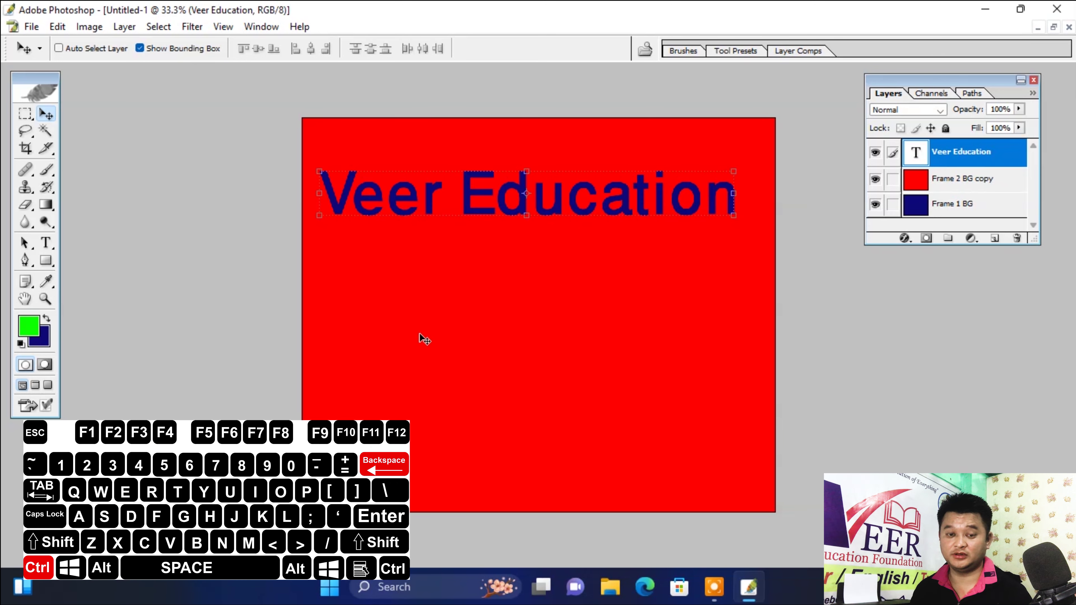
key(alt)
key(alt+BackSpace)
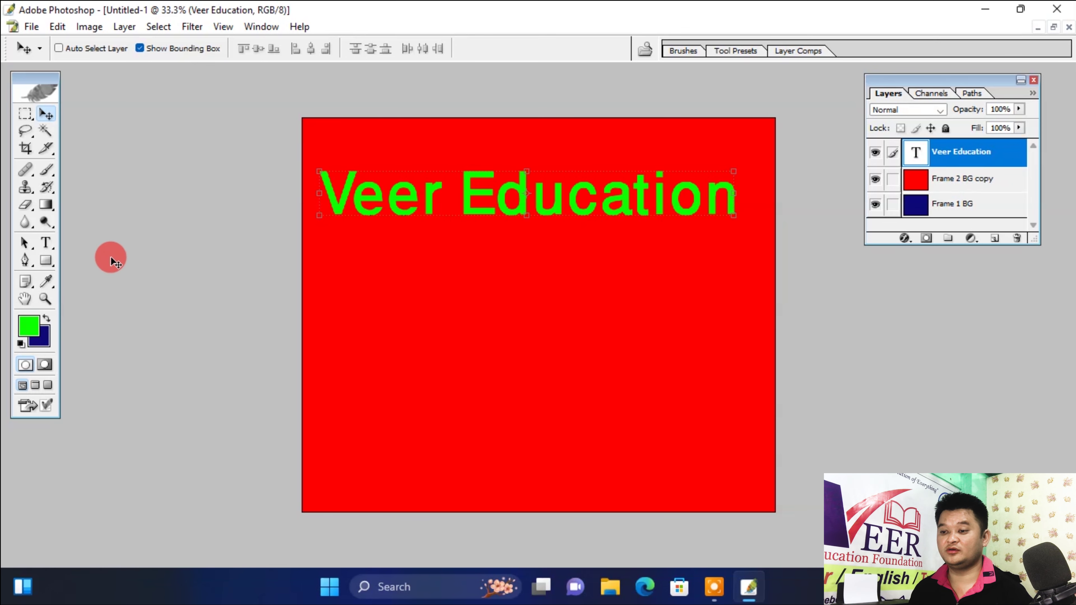
Step: Set the Veer Education text colour to white and move the text slightly closer to the canvas's upper edge
click(45, 241)
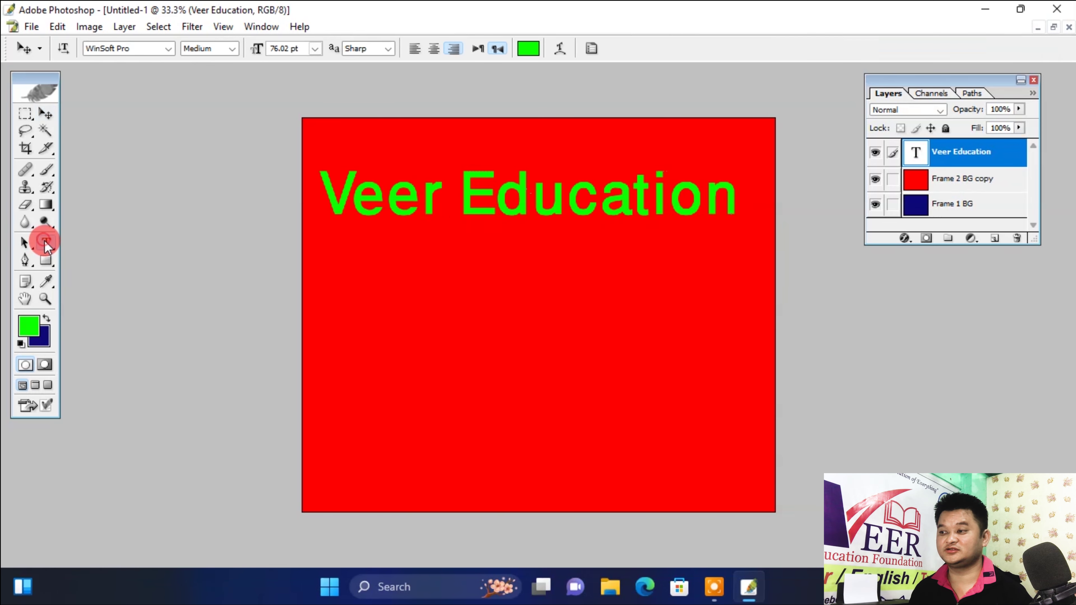
click(526, 49)
drag(473, 198, 342, 197)
click(687, 190)
click(42, 116)
drag(447, 188, 460, 169)
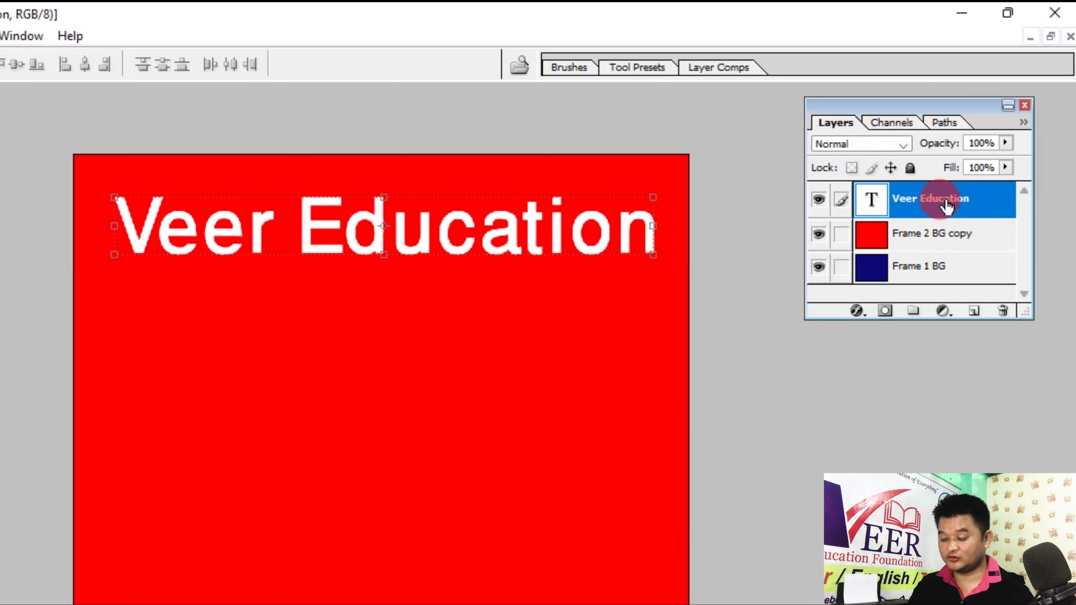
Step: Duplicate the Veer Education text layer and rename the original text layer as "Frame 1"
key(ctrl+j)
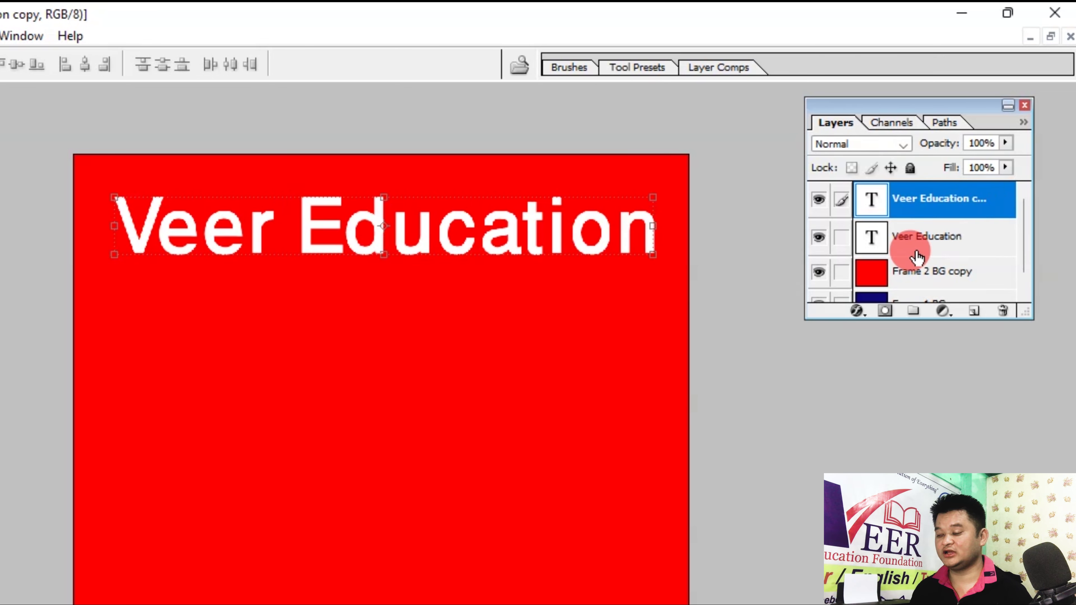
click(897, 240)
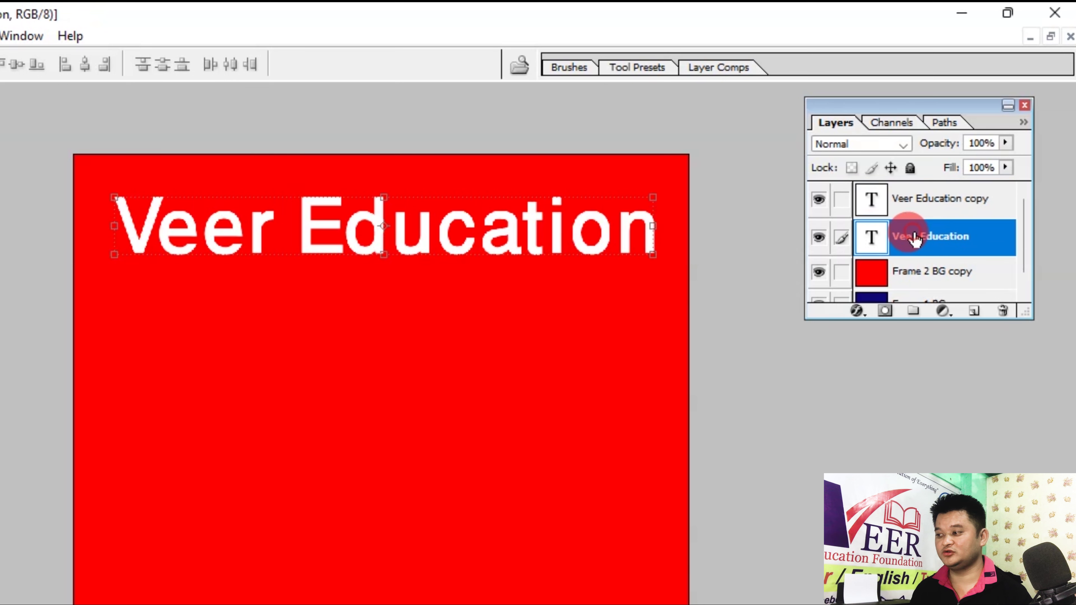
click(929, 245)
click(929, 245)
double_click(928, 244)
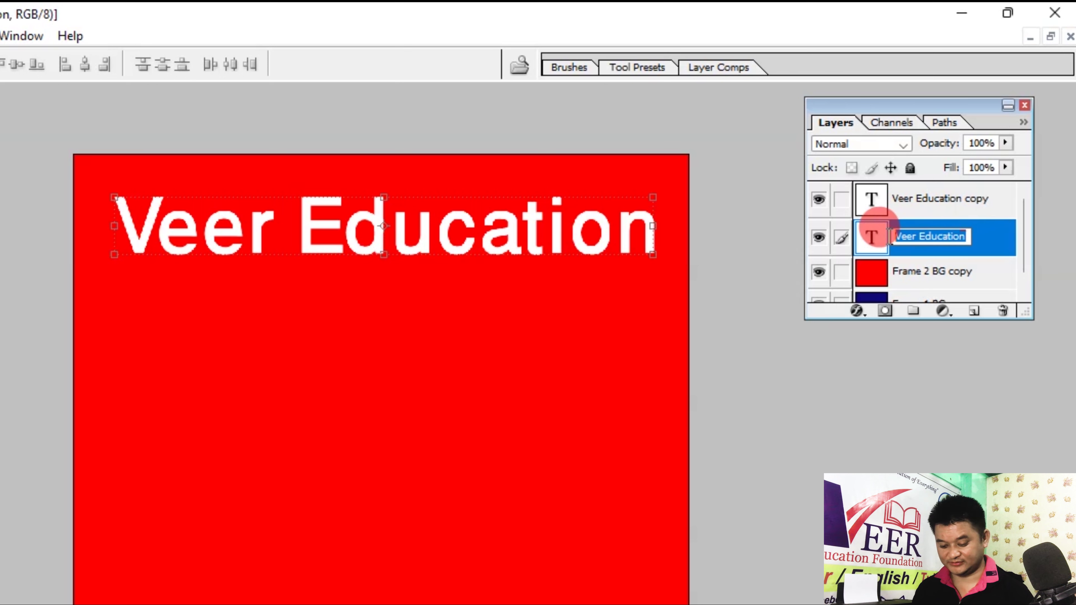
text(Frame 1)
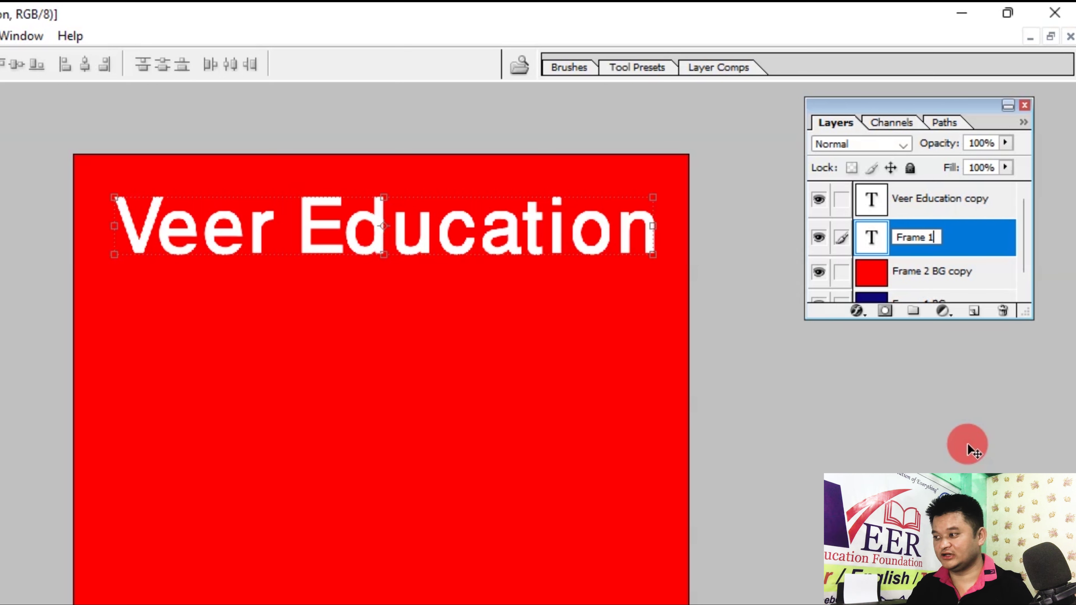
key(Return)
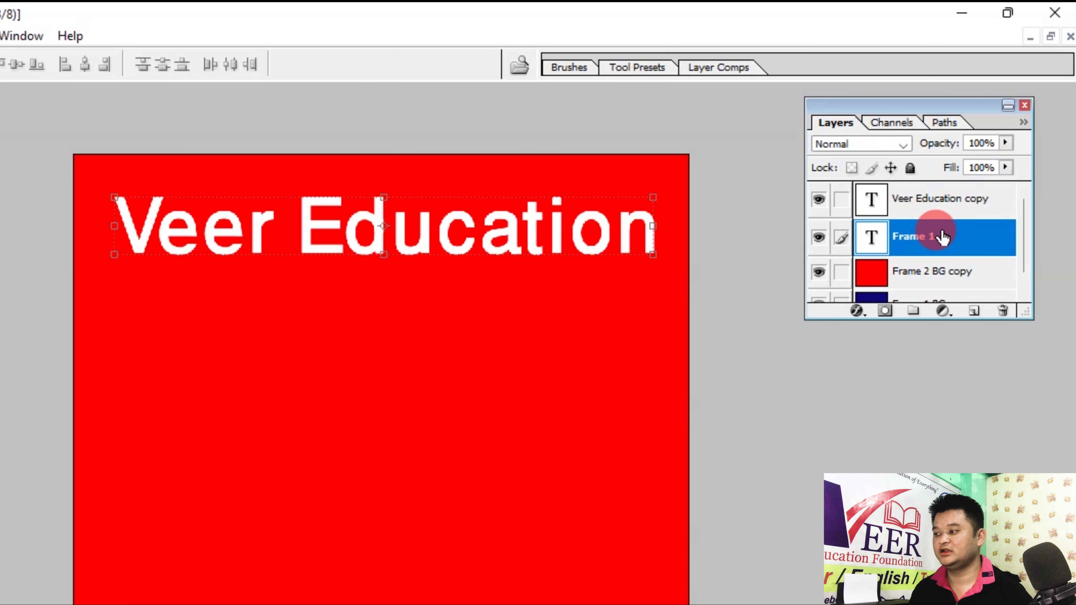
Step: Rename the Veer Education copy text layer as "Frame 2"
click(925, 197)
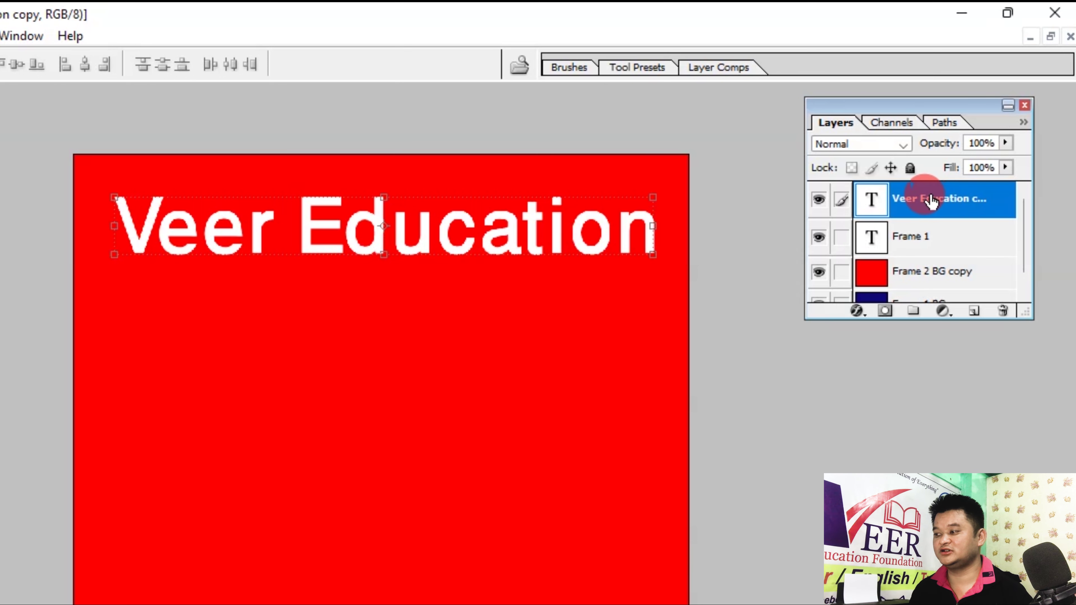
double_click(930, 200)
text(F)
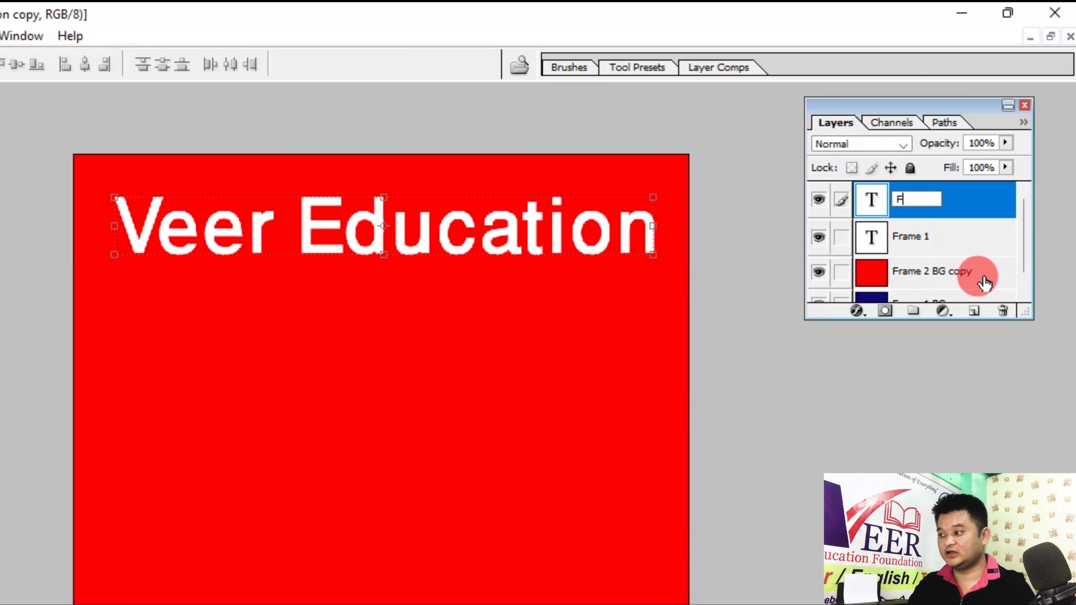
text(rame 2)
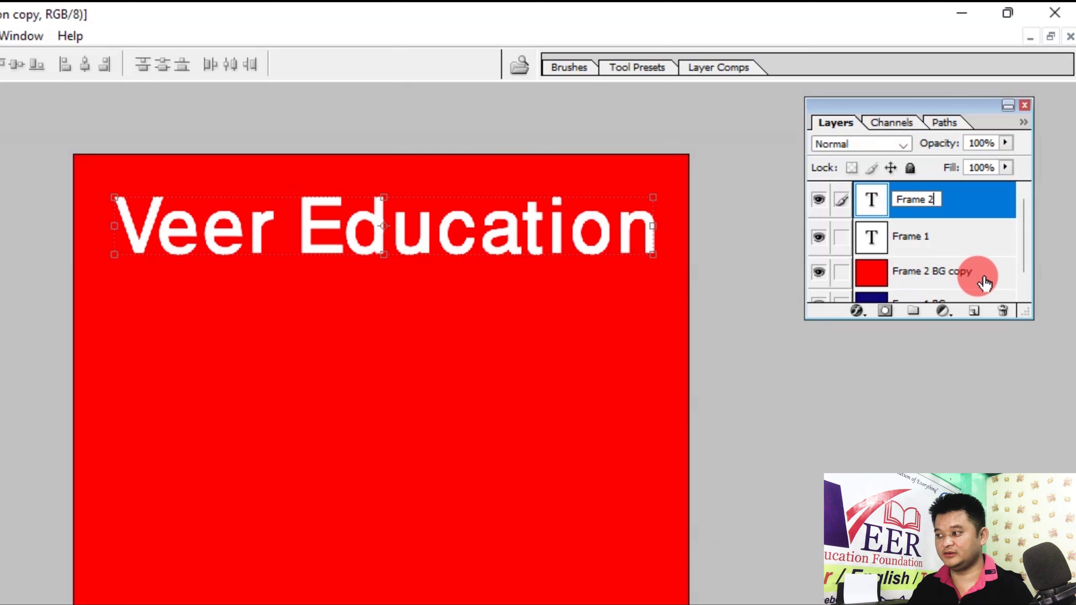
key(Return)
Step: Fill the Frame 2 text with the green foreground colour, and hide and reshow that layer to compare it with Frame 1
click(902, 245)
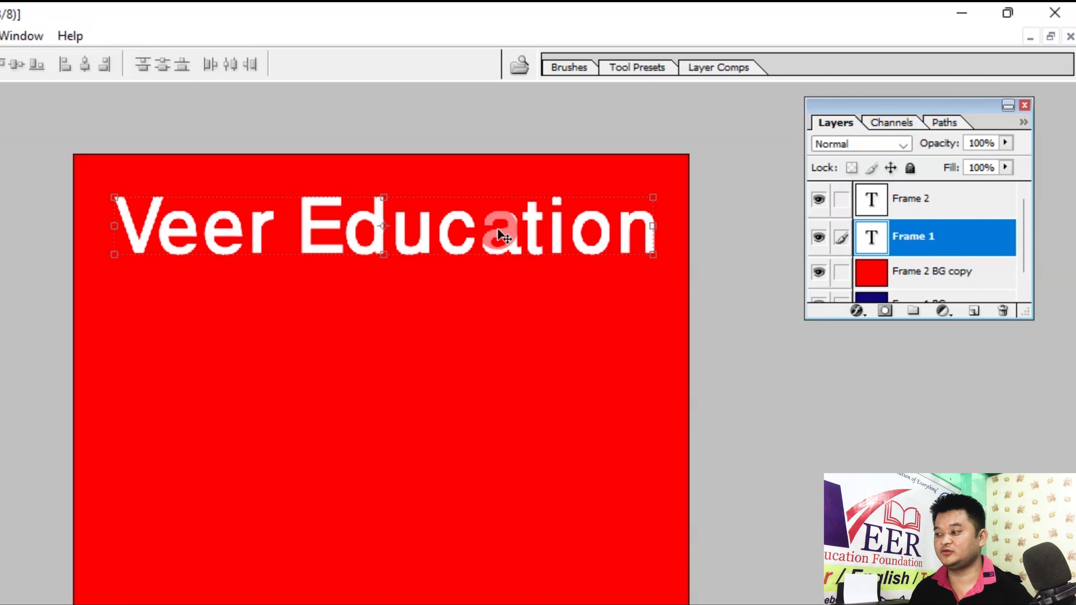
click(916, 193)
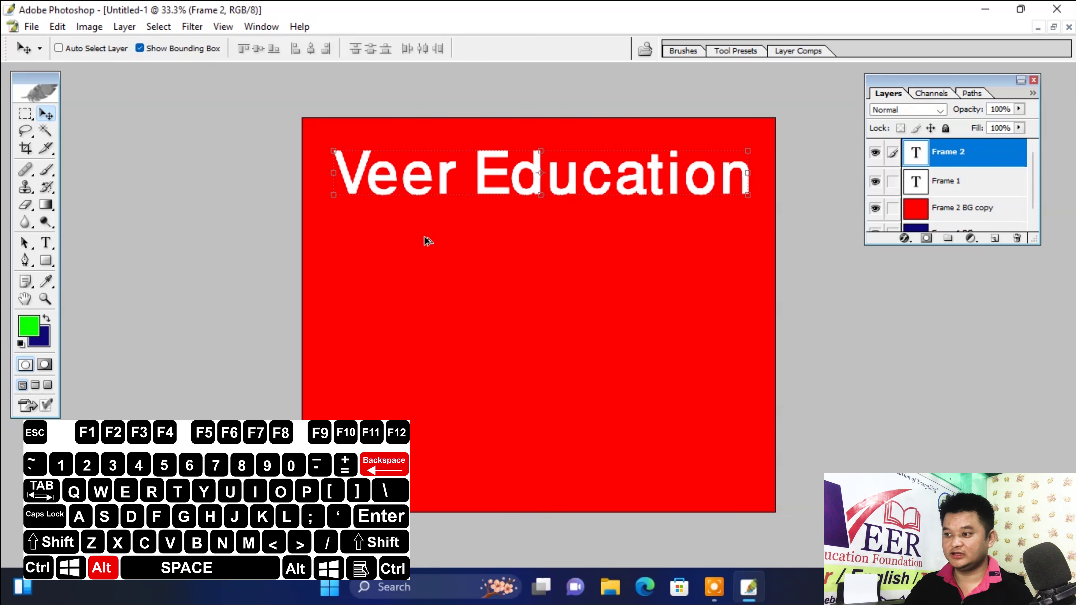
key(alt+BackSpace)
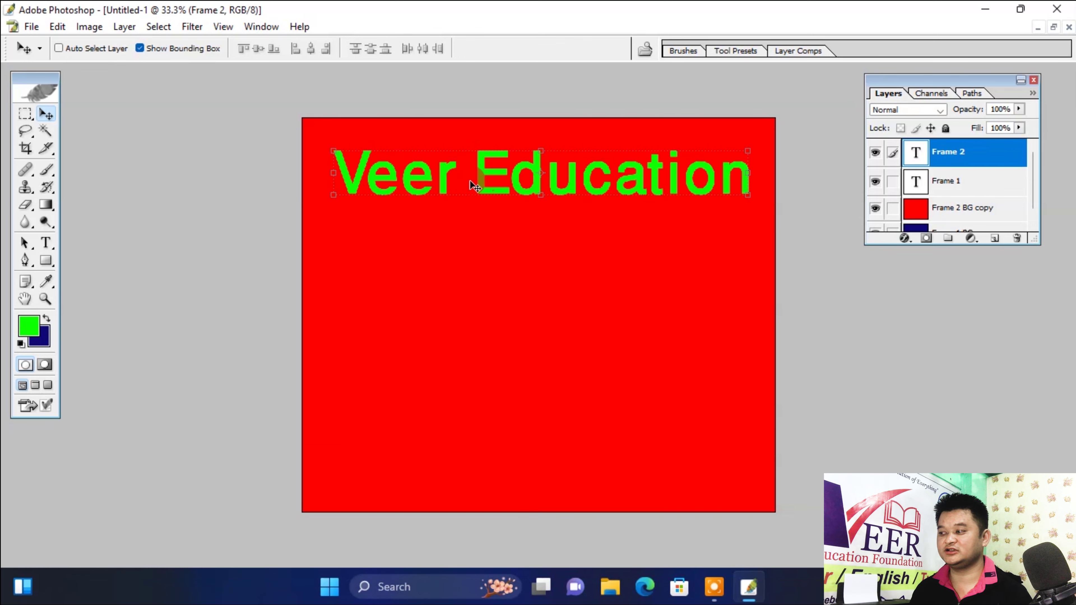
click(875, 153)
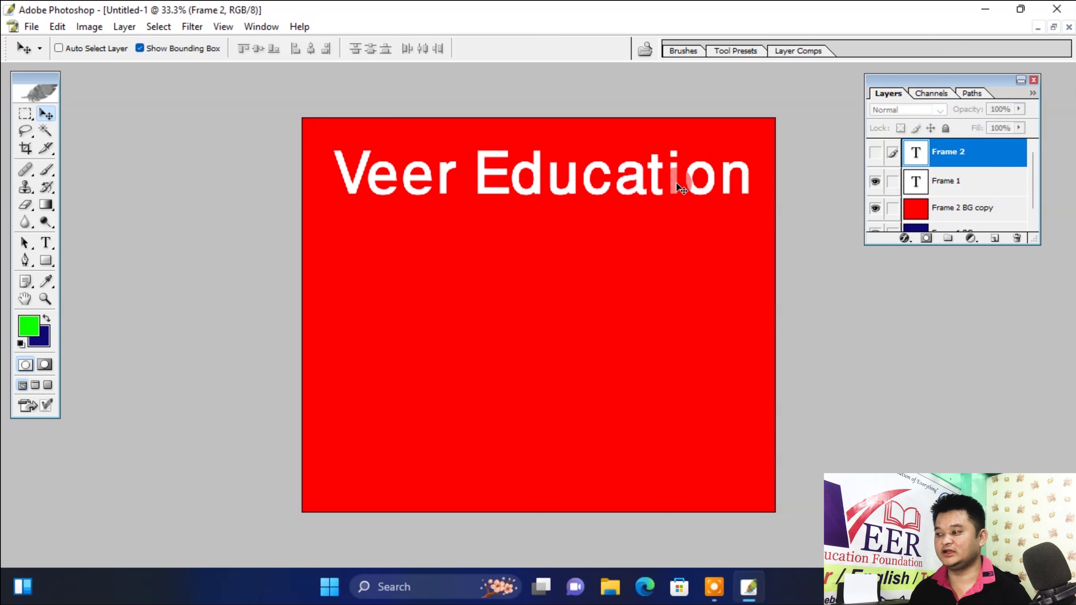
click(874, 153)
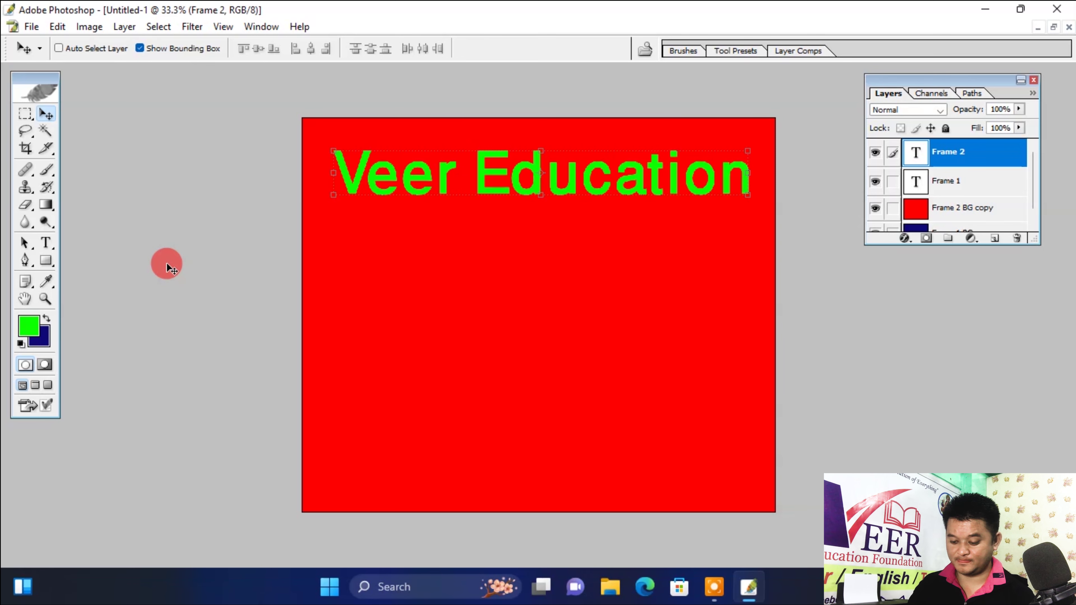
Step: Open the PNG picture named "images" from the Desktop folder
key(ctrl+o)
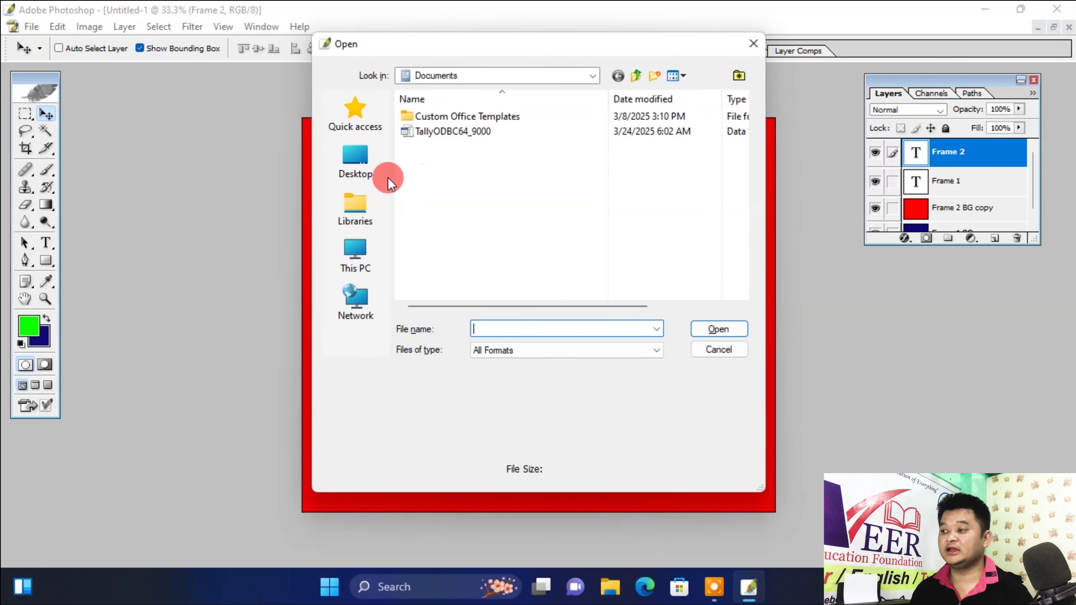
click(756, 43)
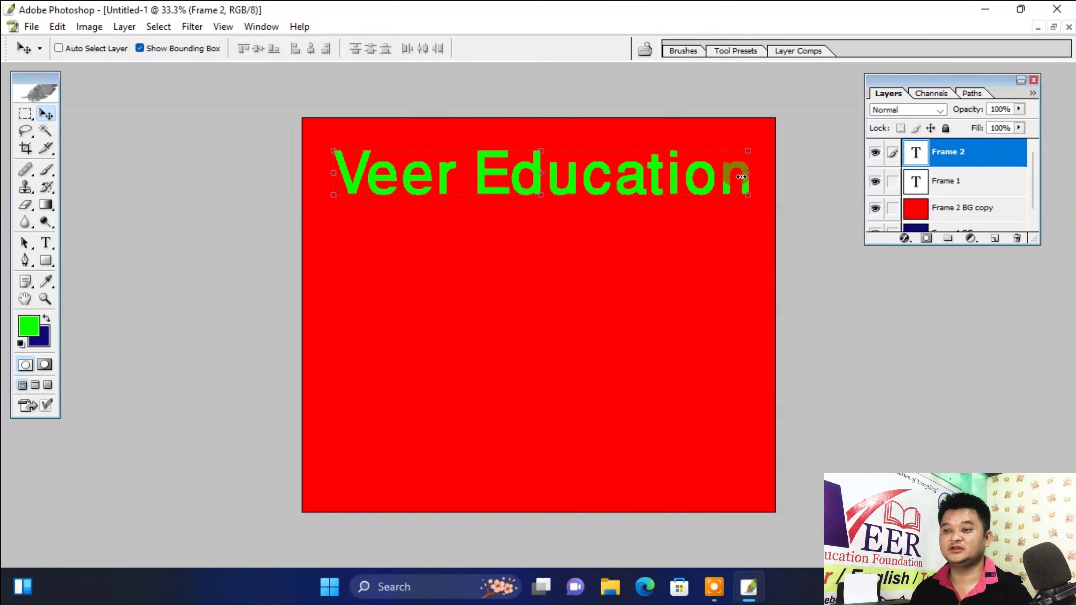
click(25, 25)
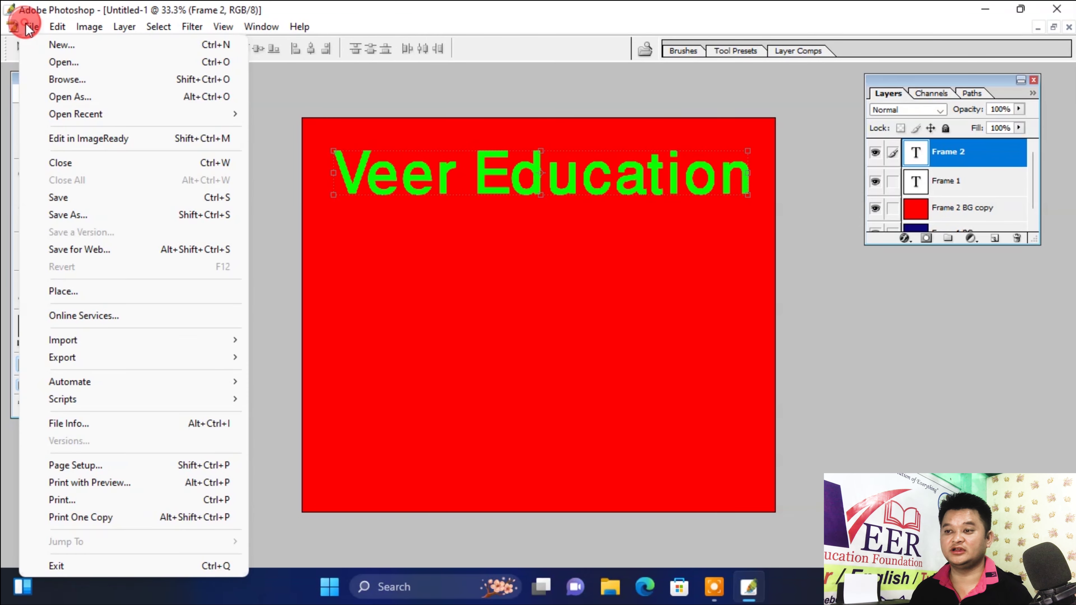
click(68, 64)
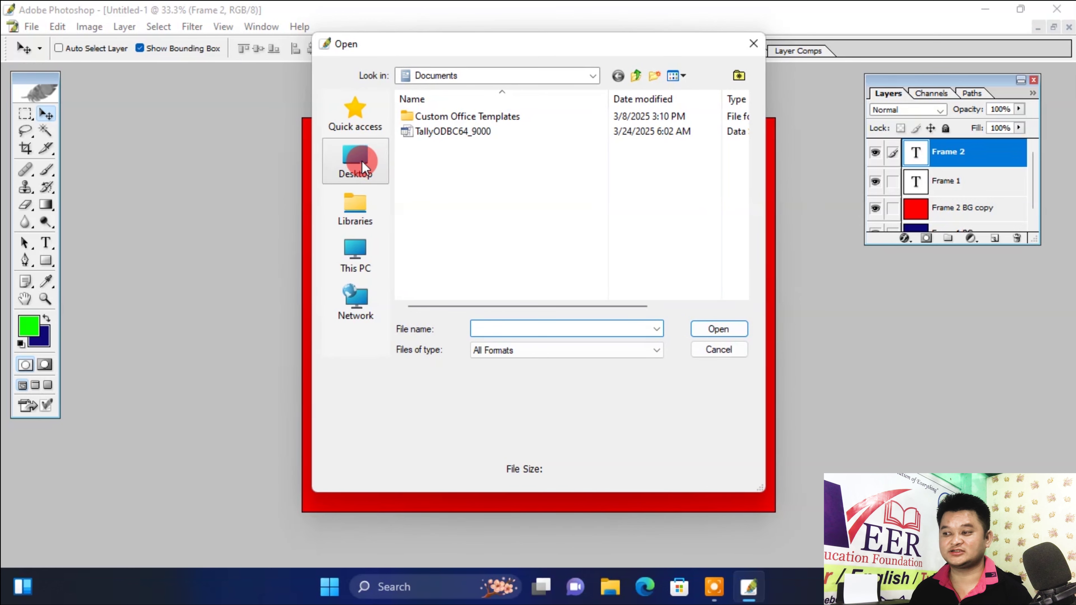
click(362, 161)
drag(743, 152, 722, 296)
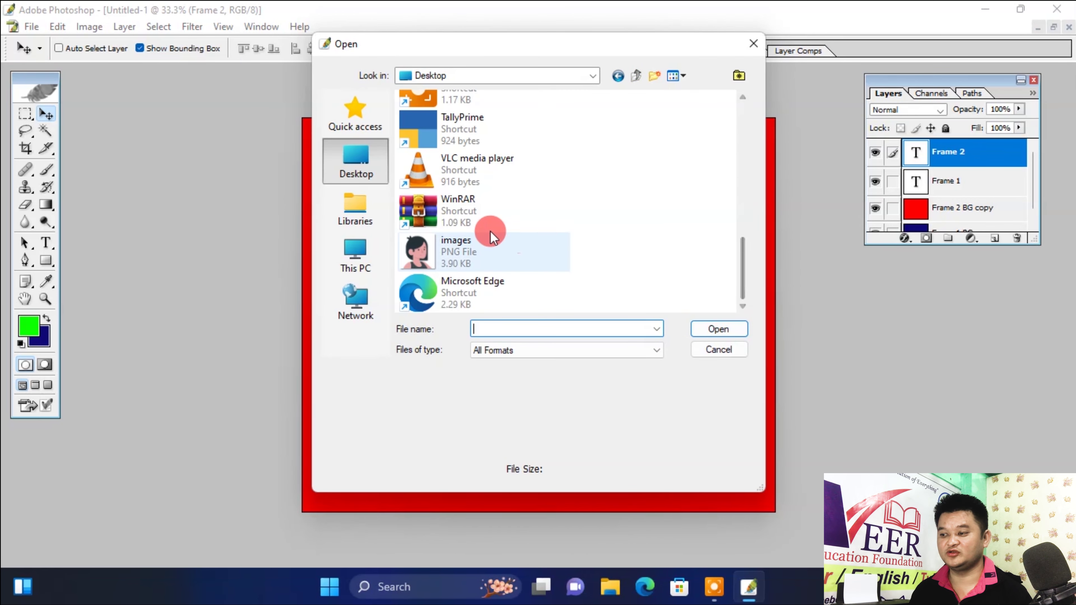
click(456, 242)
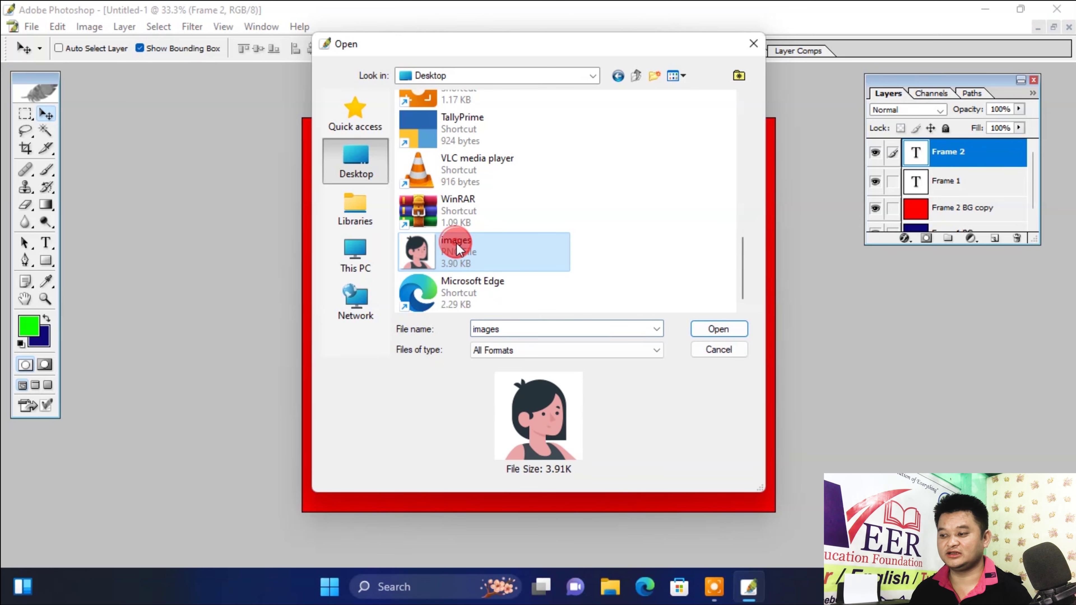
click(725, 328)
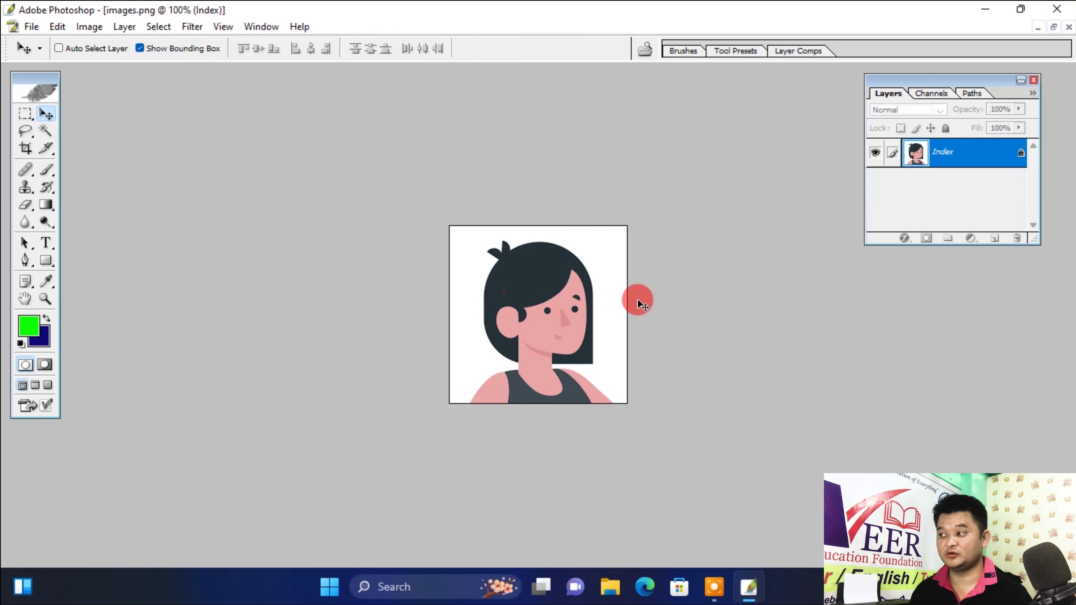
Step: Convert the colour mode of images.png to RGB Color
mouse_move(596, 297)
mouse_down()
mouse_move(588, 306)
mouse_move(552, 279)
mouse_up()
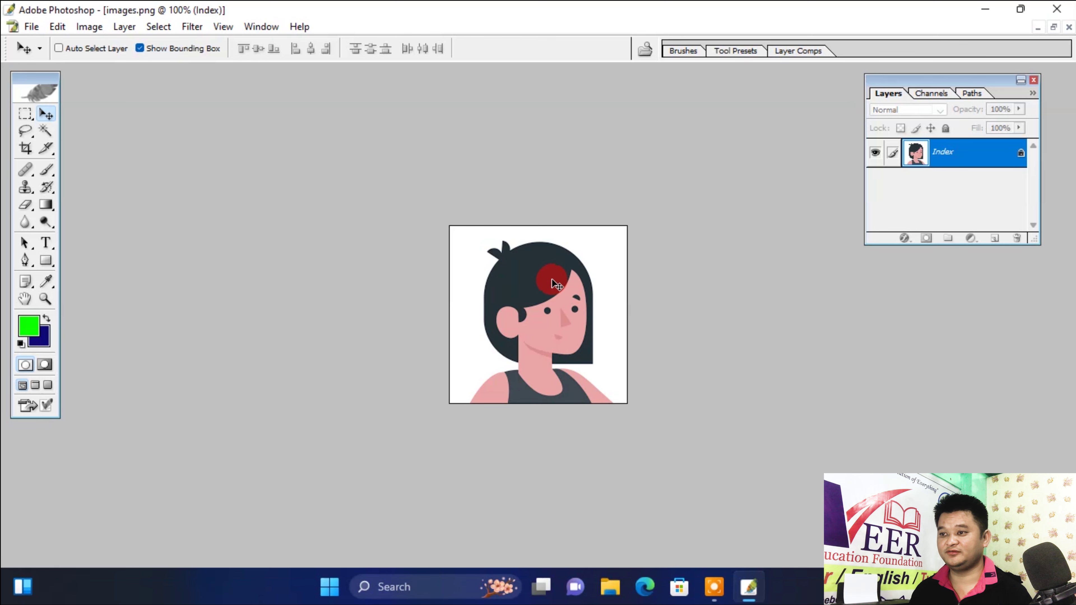
scroll(561, 282, up, 1)
click(934, 159)
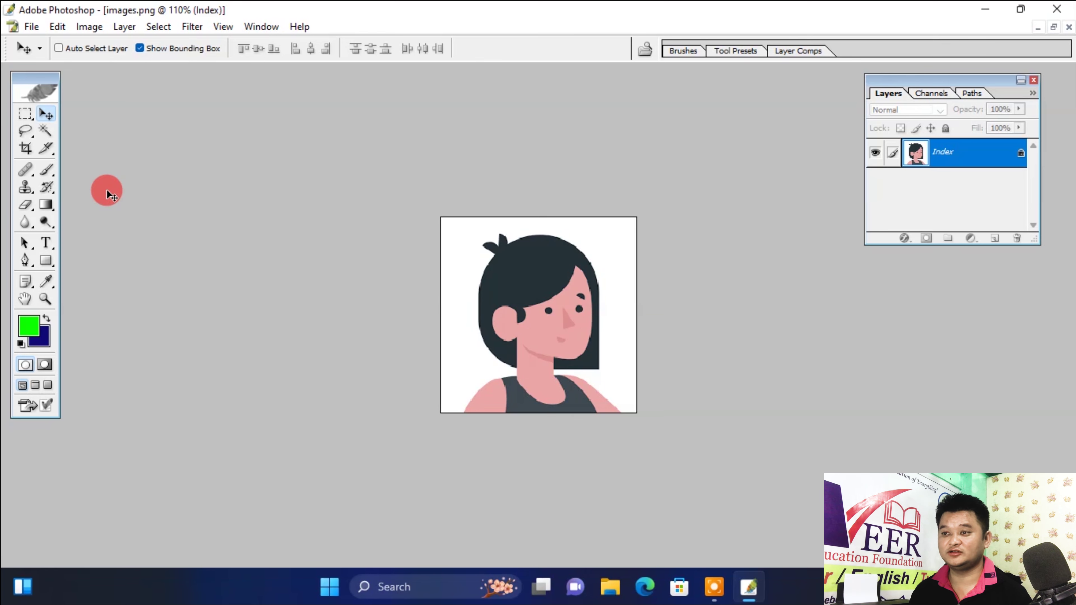
click(88, 28)
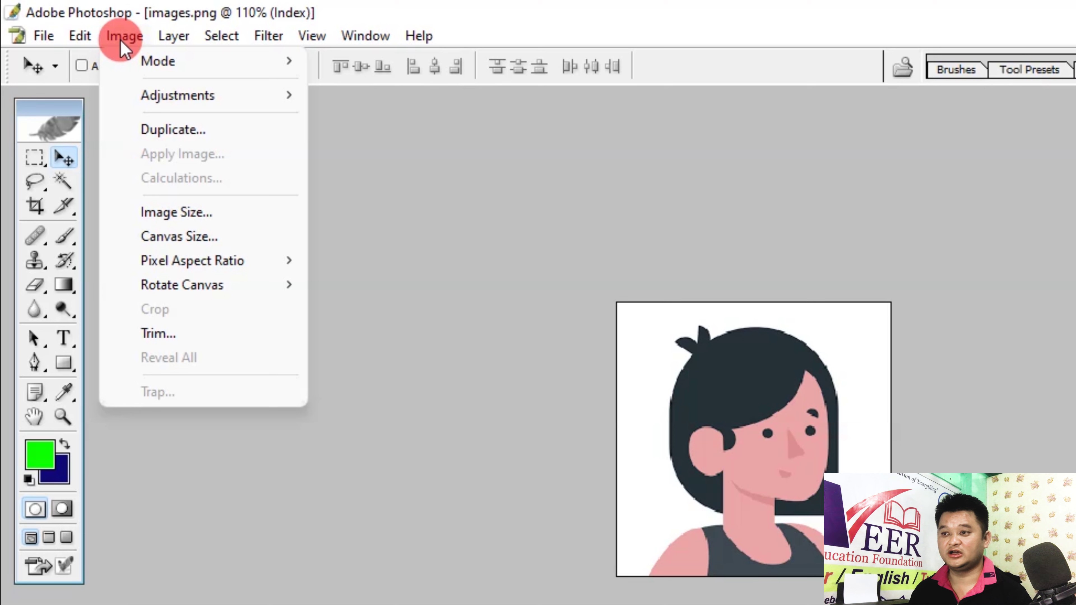
mouse_move(158, 68)
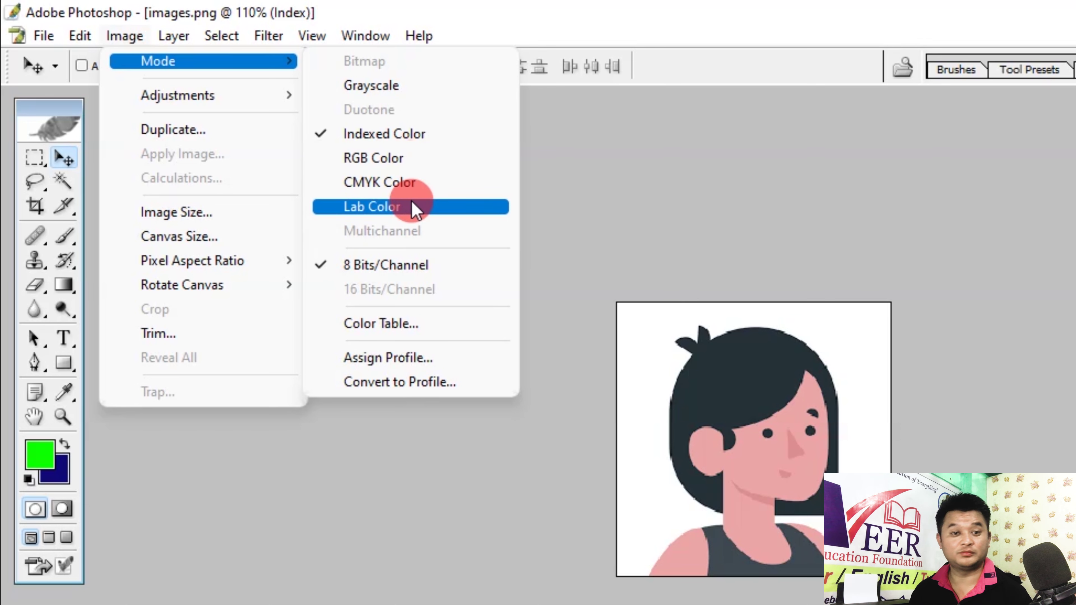
click(402, 163)
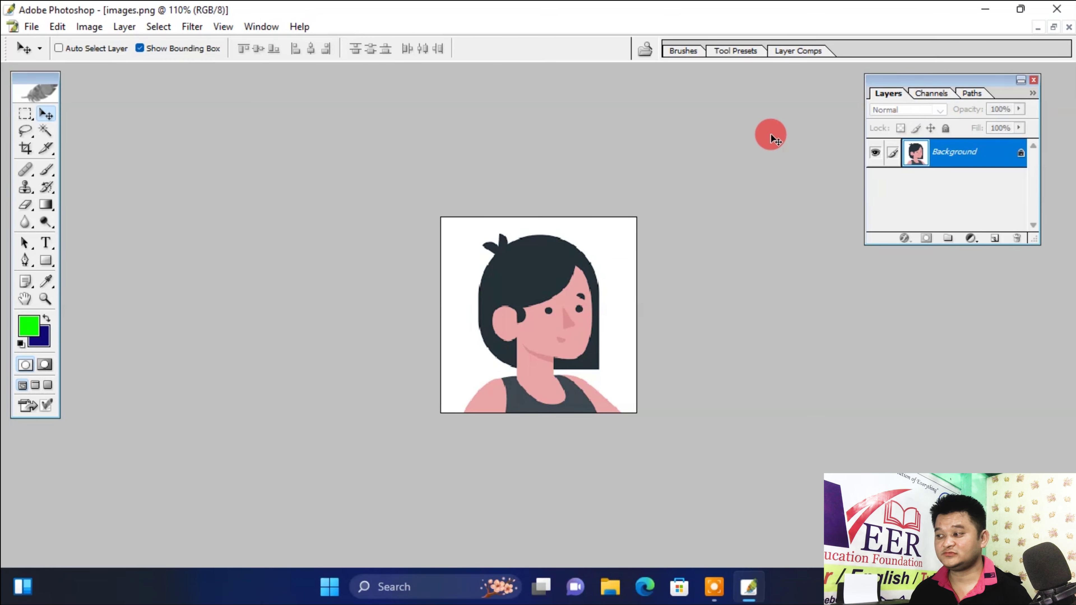
Step: Turn the locked Background layer of images.png into a normal layer, keeping the default layer name and settings
click(991, 154)
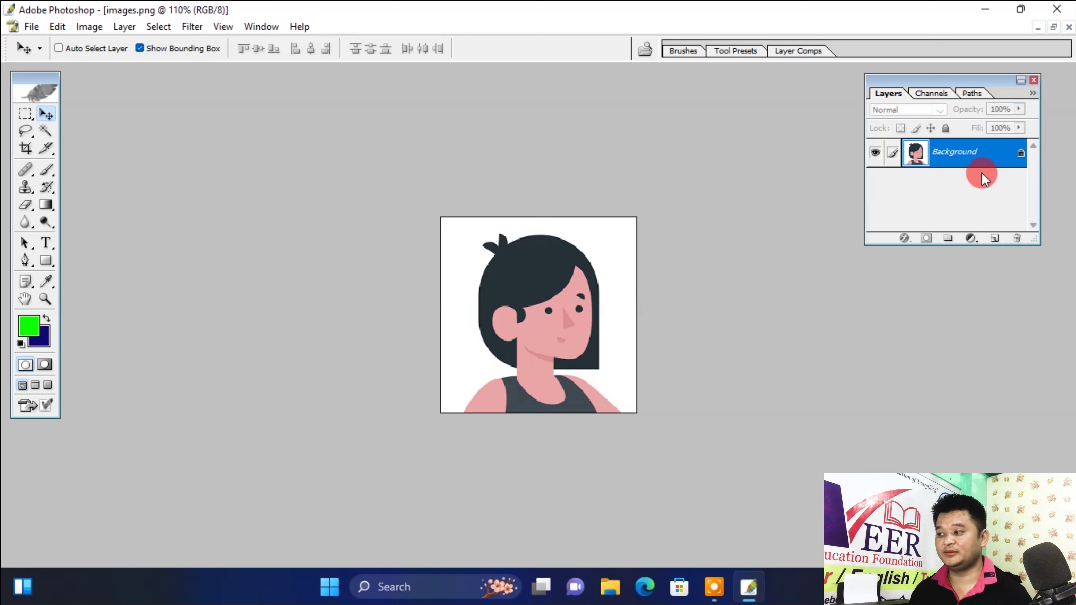
double_click(988, 157)
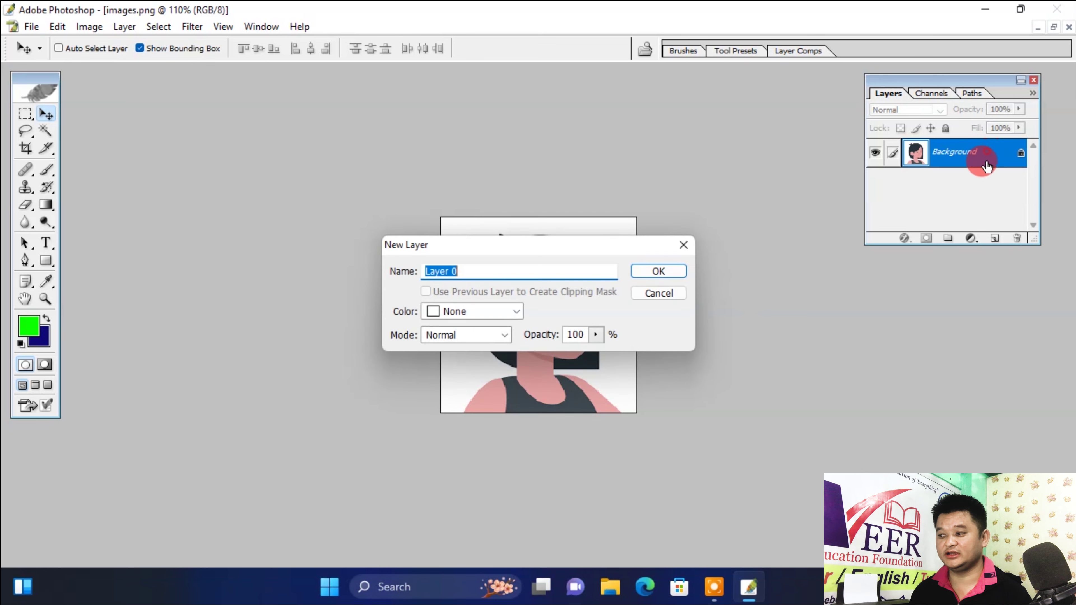
click(659, 270)
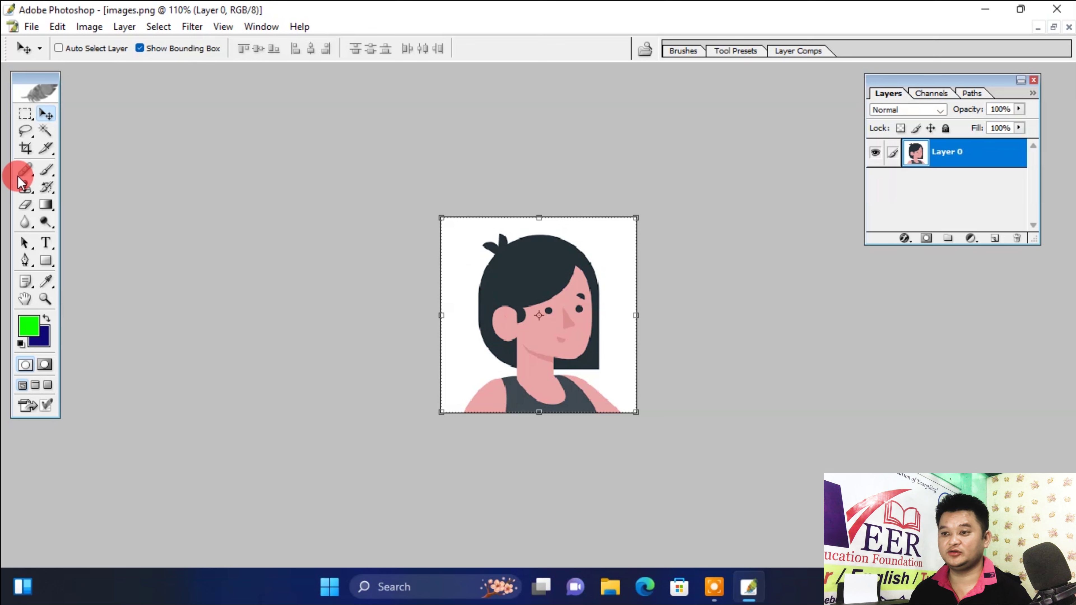
Step: Select the white area around the portrait with the Magic Wand at tolerance 32, delete it and clear the selection
click(45, 131)
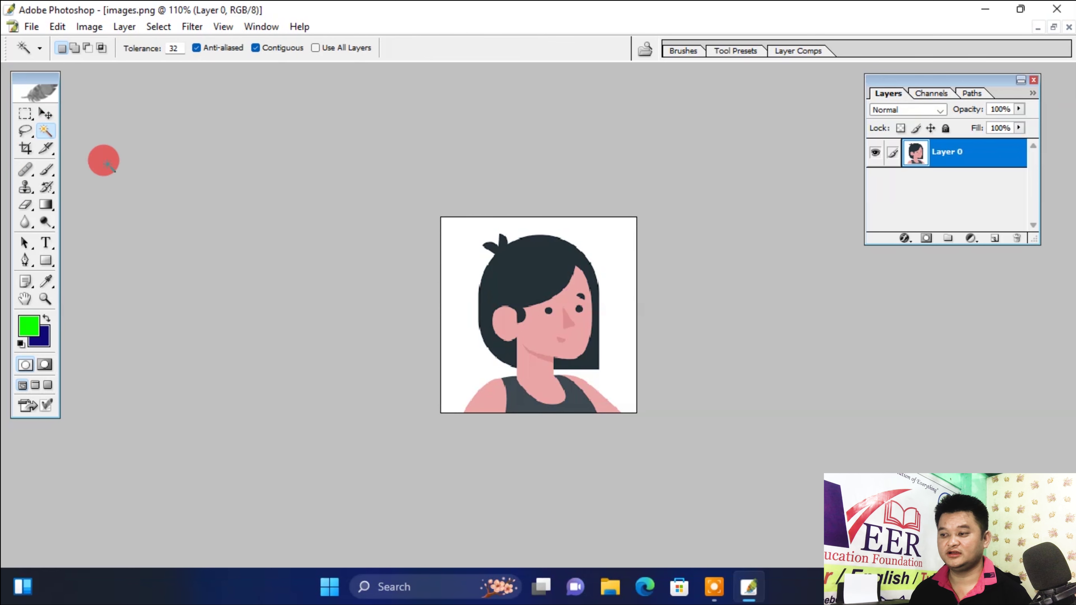
click(458, 253)
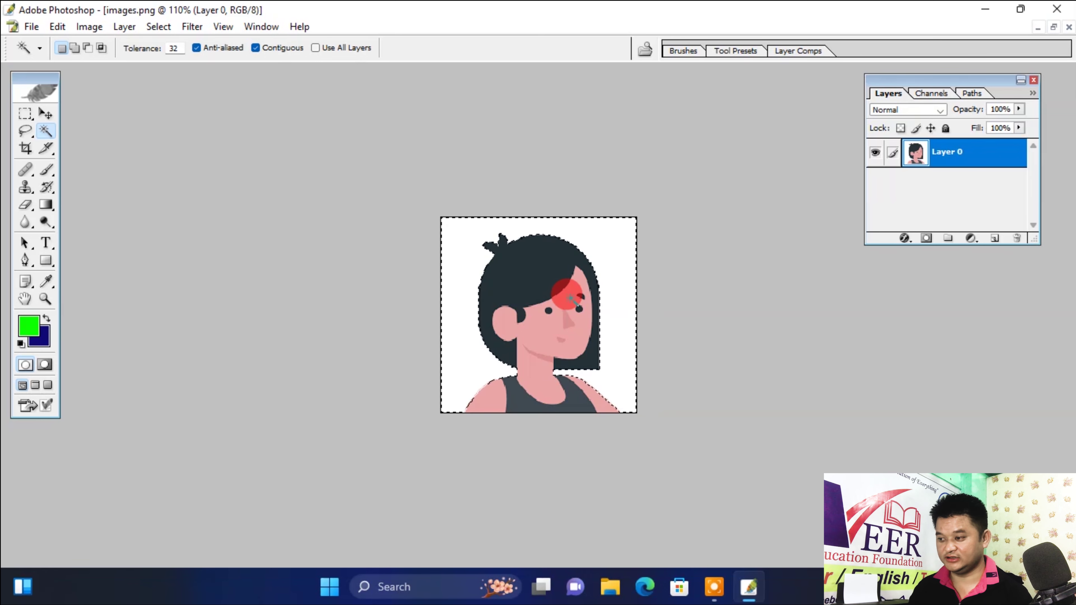
key(Delete)
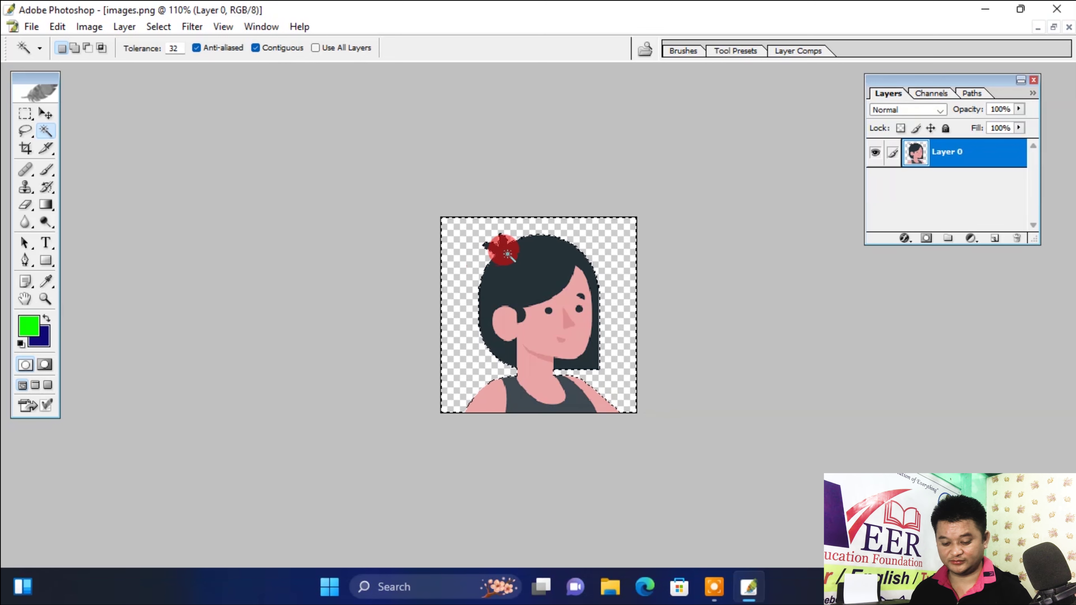
key(ctrl+d)
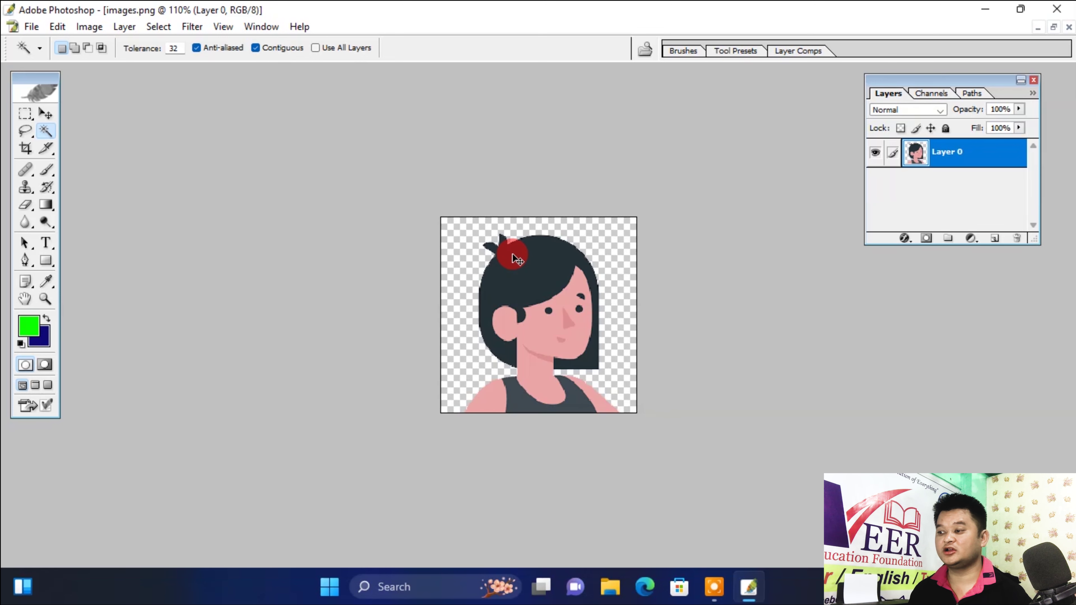
Step: Show the two documents side by side in floating windows and copy the portrait cutout into Untitled-1 below the text
click(46, 112)
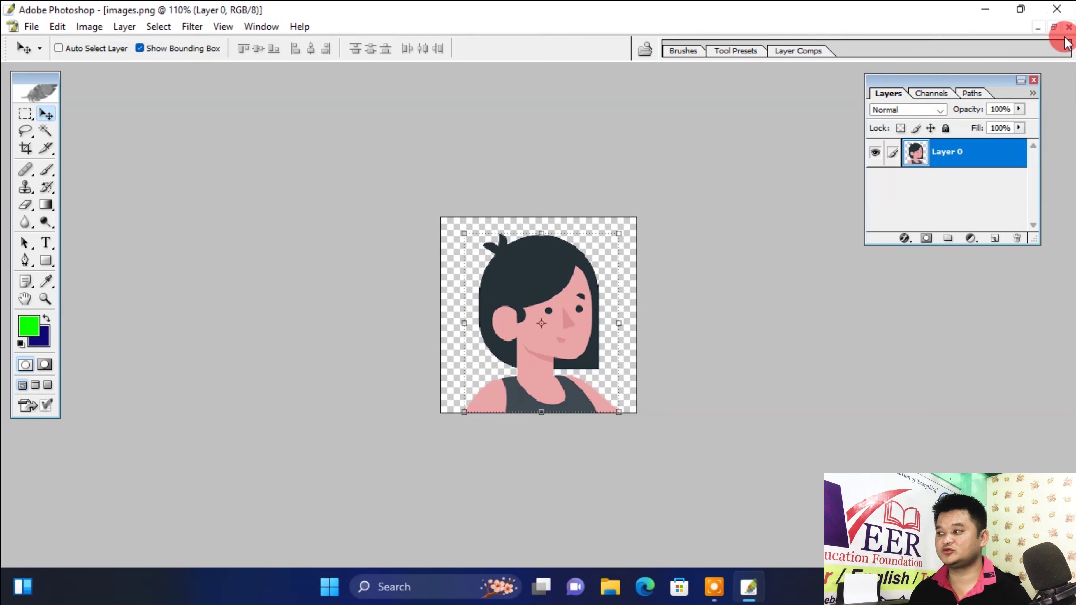
click(1054, 27)
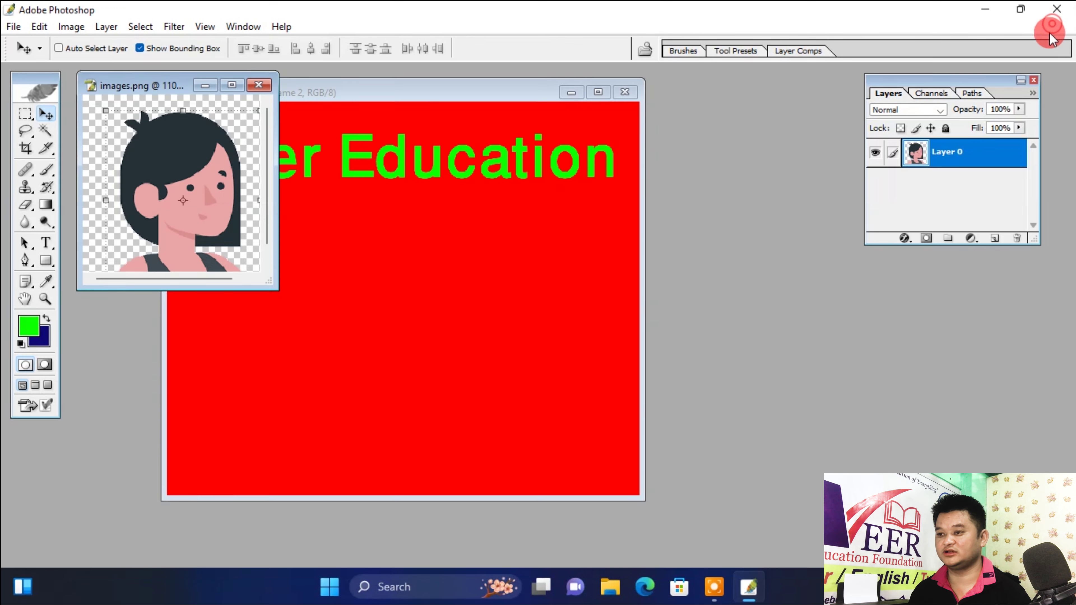
drag(146, 84, 767, 89)
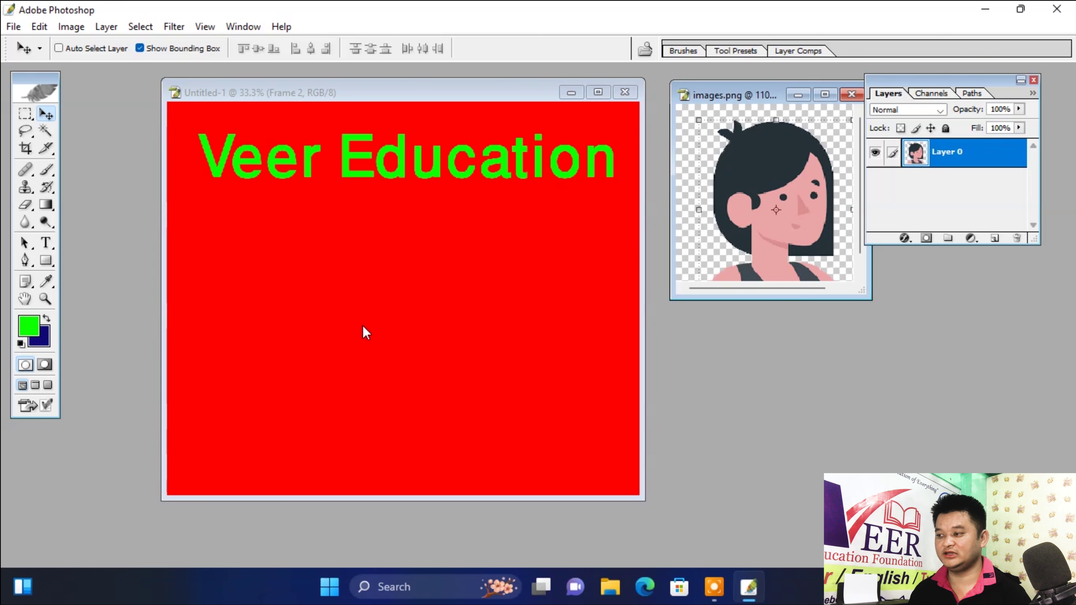
drag(773, 156, 634, 232)
drag(415, 365, 411, 357)
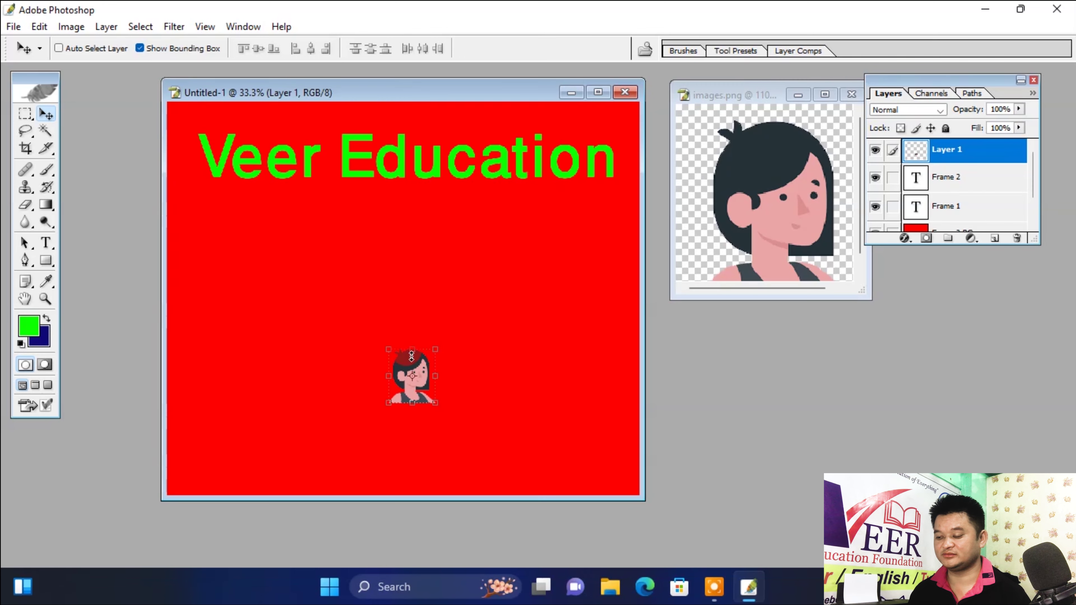
Step: Close images.png without saving its changes and maximize the Untitled-1 document
click(812, 127)
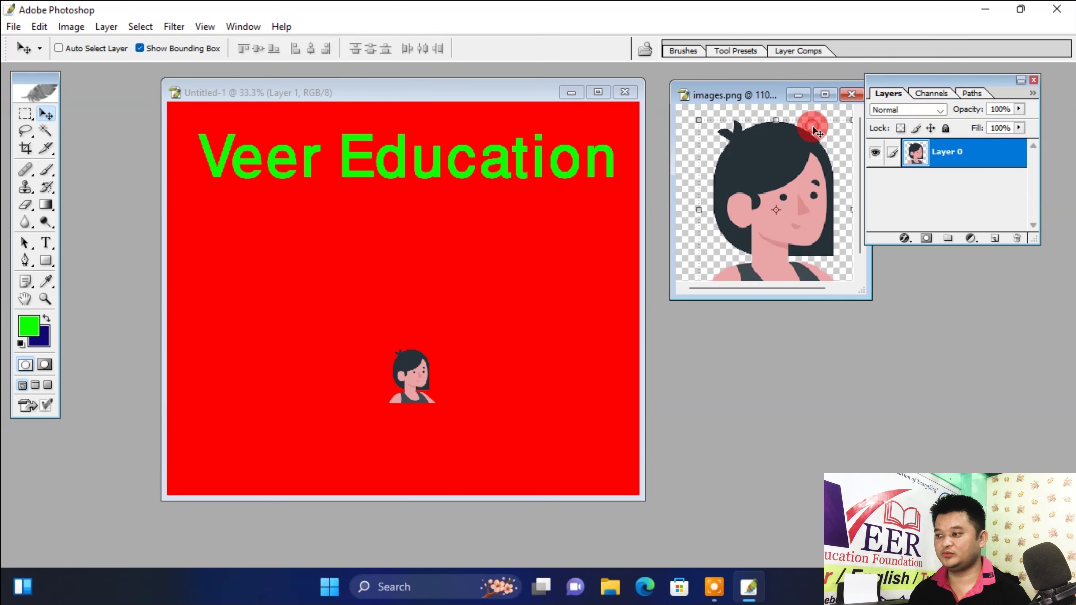
drag(717, 106, 856, 103)
click(853, 100)
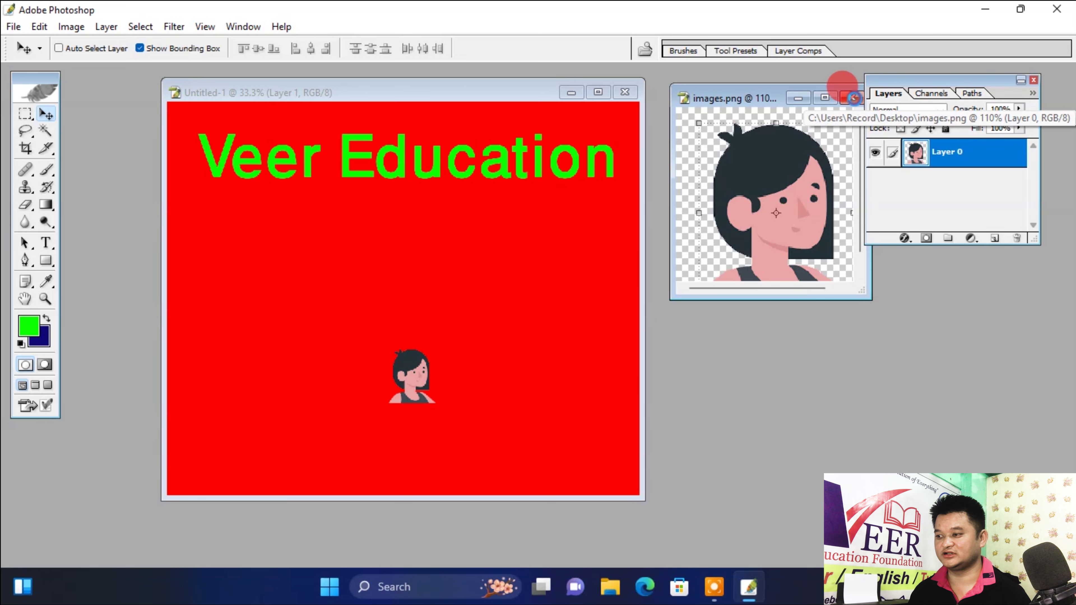
click(541, 237)
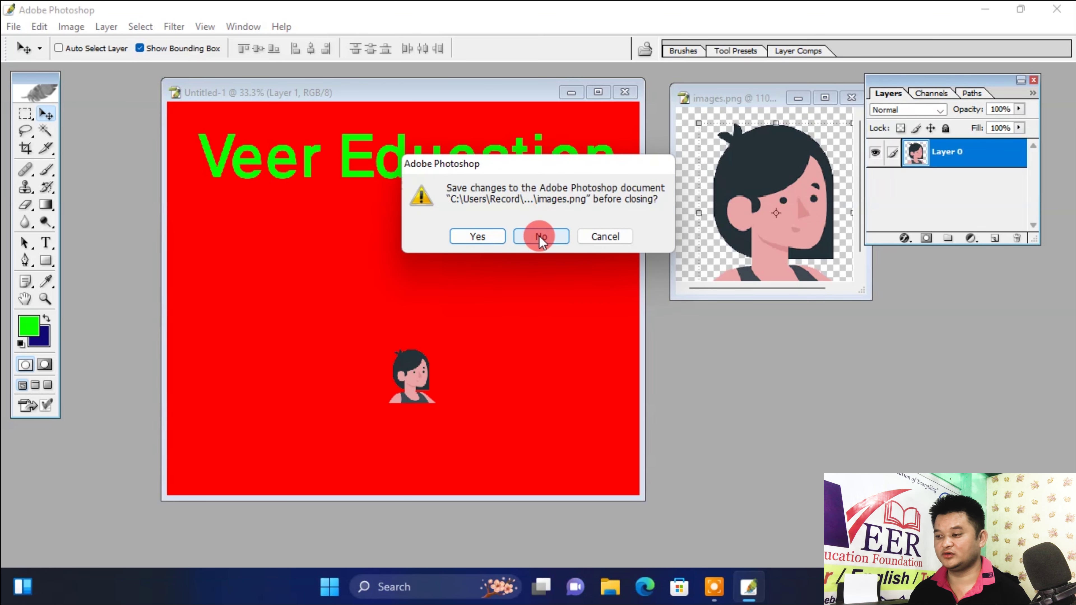
click(597, 92)
Step: Scale the portrait proportionally to about 526.6% and place it beneath the Veer Education text, resting on the canvas's lower edge
drag(551, 383, 483, 376)
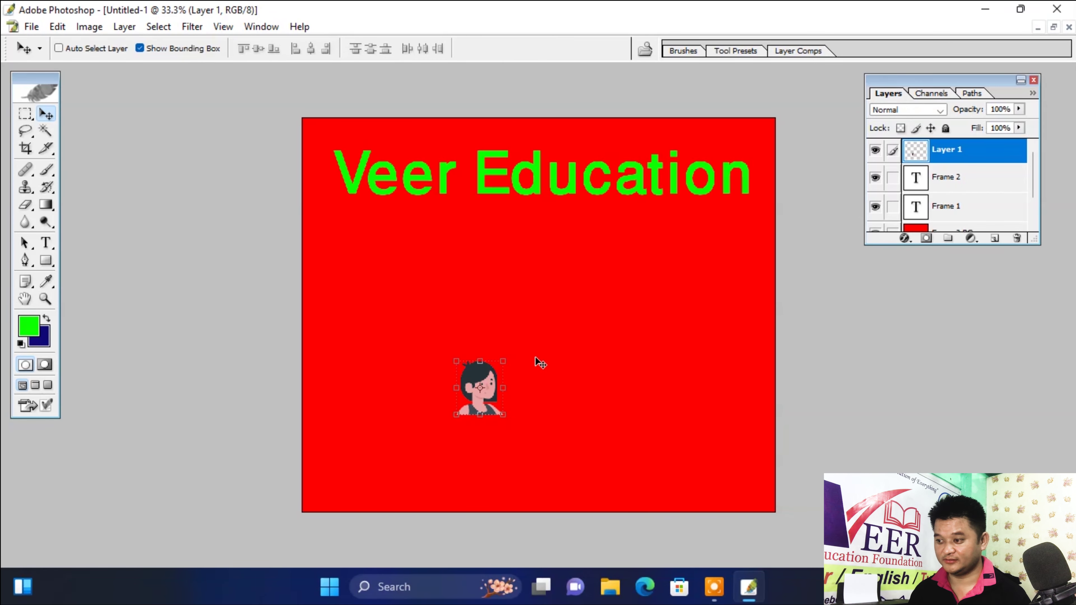
drag(504, 361, 634, 208)
drag(588, 260, 534, 356)
drag(579, 304, 665, 235)
click(553, 292)
drag(553, 293, 564, 294)
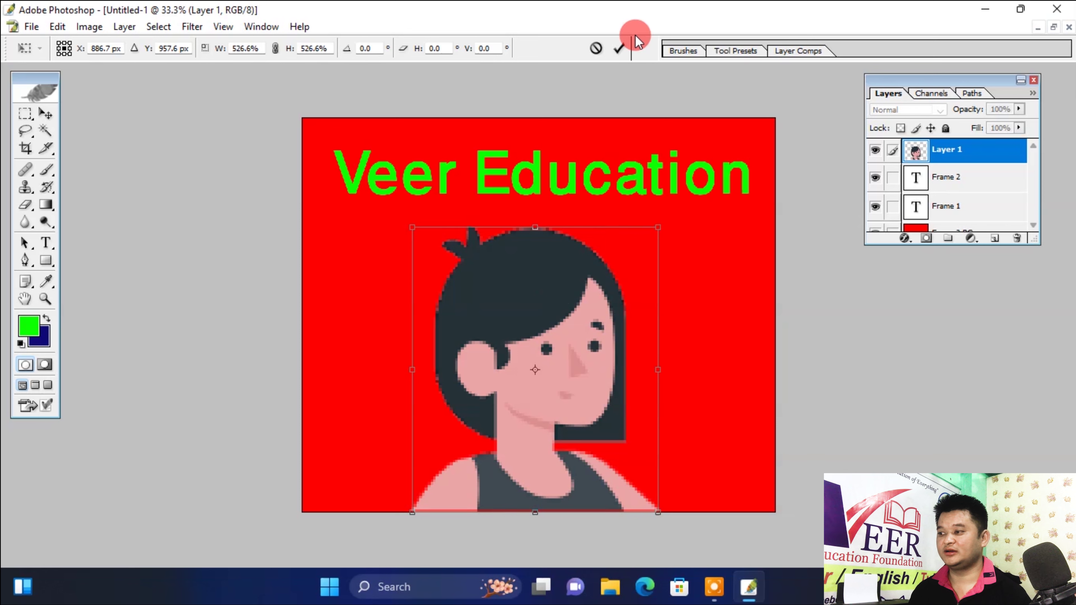
click(618, 46)
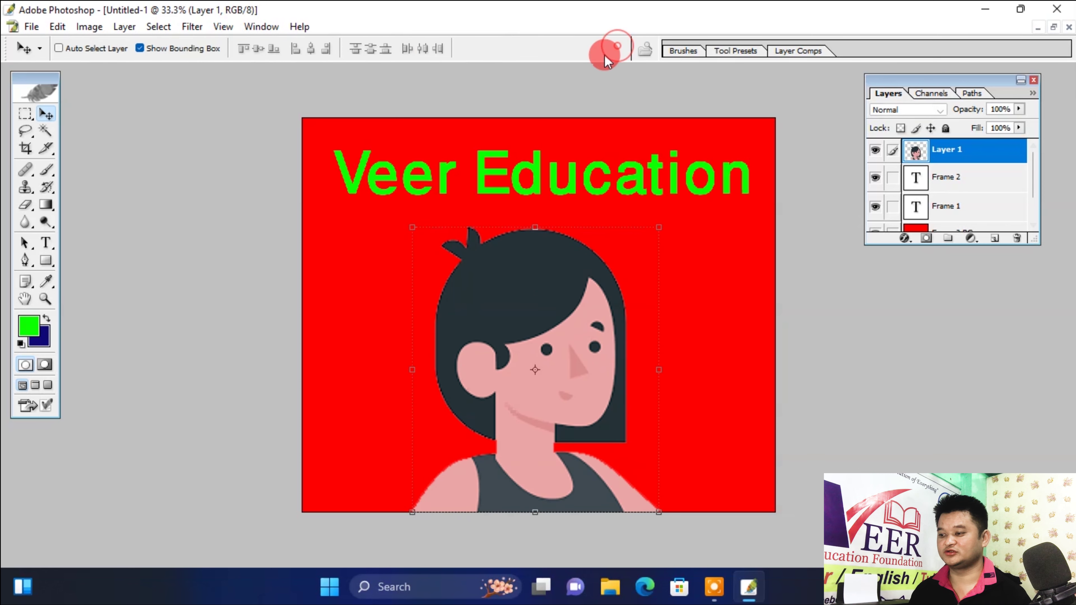
click(452, 374)
click(542, 293)
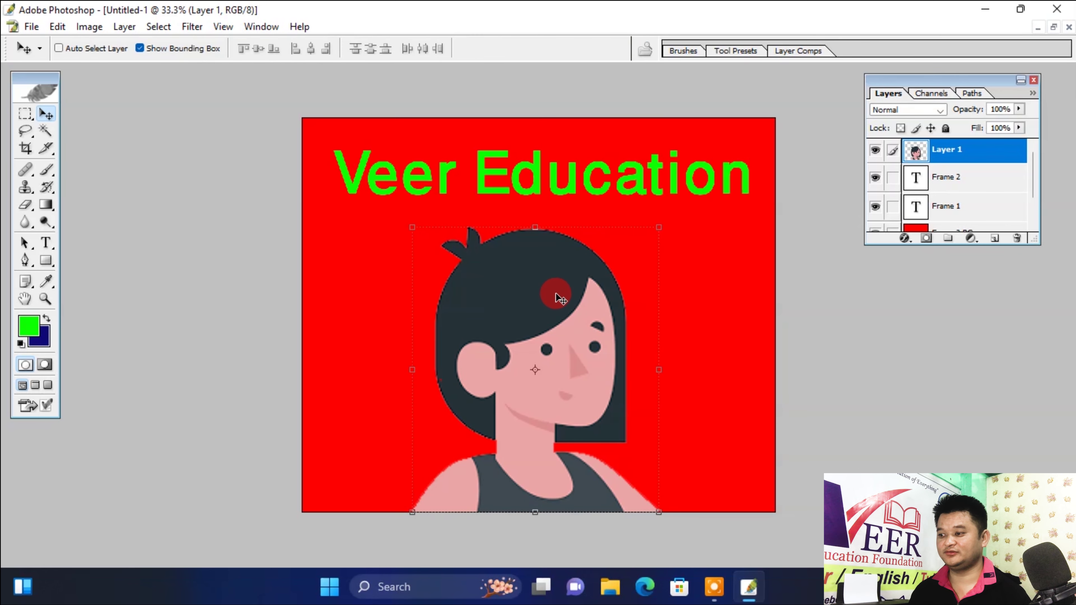
click(483, 382)
click(574, 276)
click(539, 267)
click(458, 312)
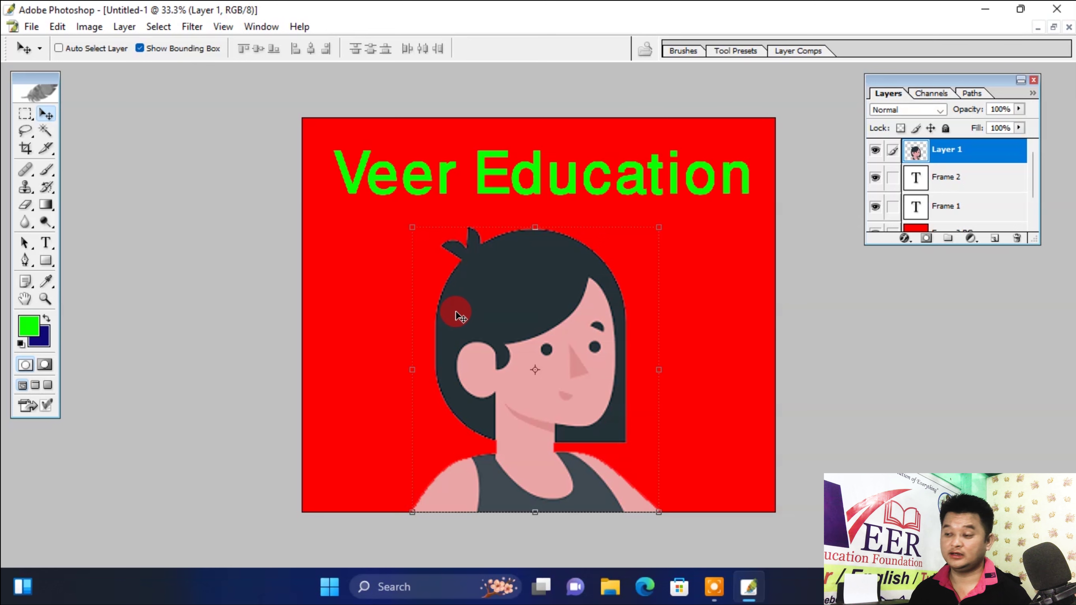
click(437, 542)
click(393, 513)
click(443, 482)
click(476, 428)
click(556, 242)
click(506, 516)
click(462, 368)
click(465, 415)
click(441, 479)
click(481, 377)
click(449, 338)
click(490, 242)
click(529, 302)
click(523, 319)
click(517, 356)
click(539, 363)
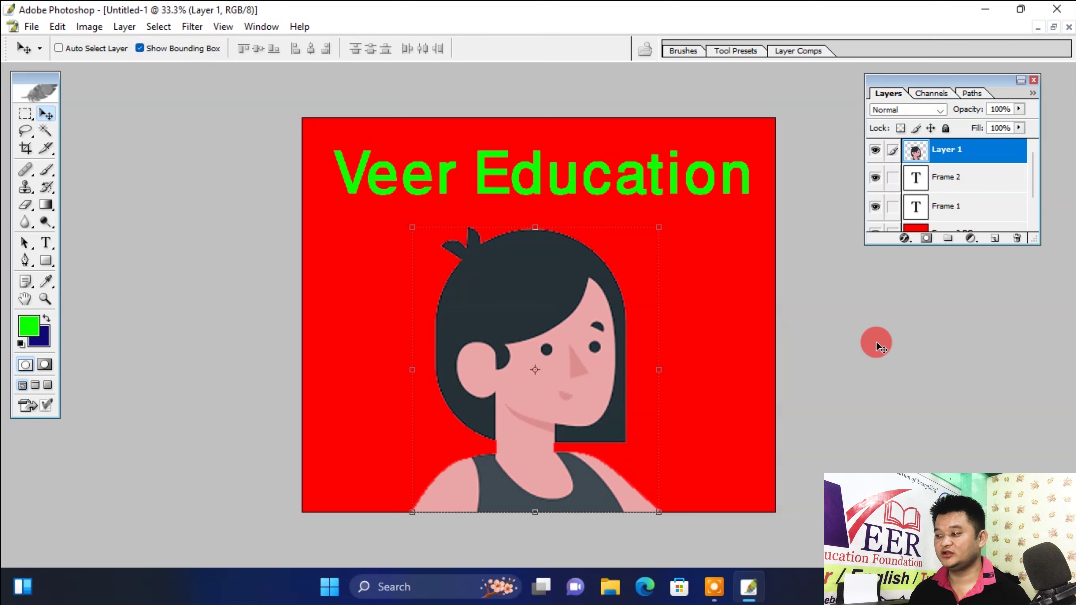
Step: Add a white outside Stroke effect of 59 px at 100% opacity to the portrait layer
click(905, 238)
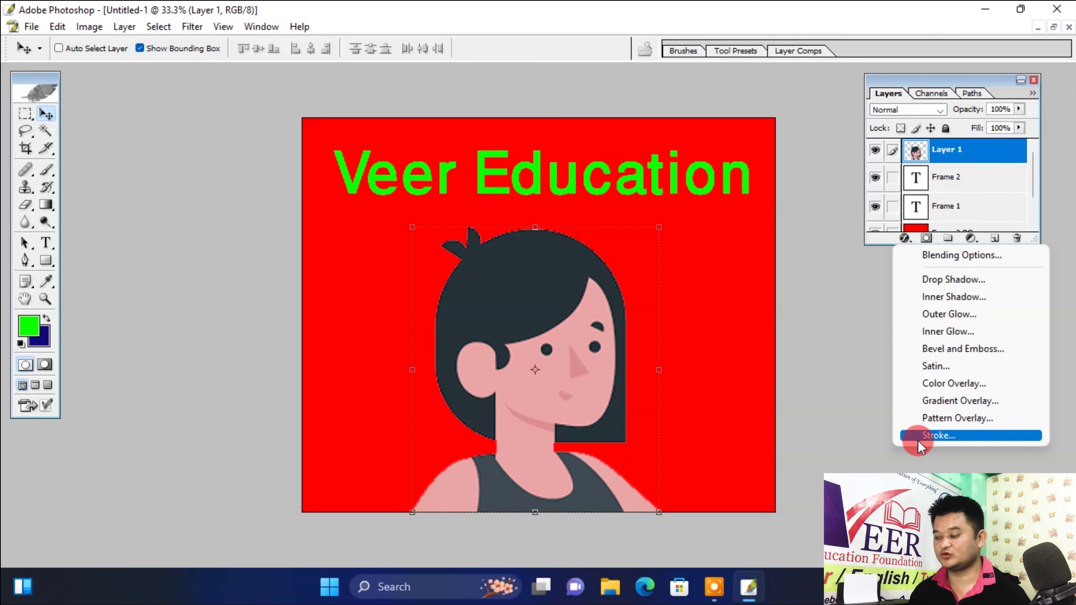
click(940, 435)
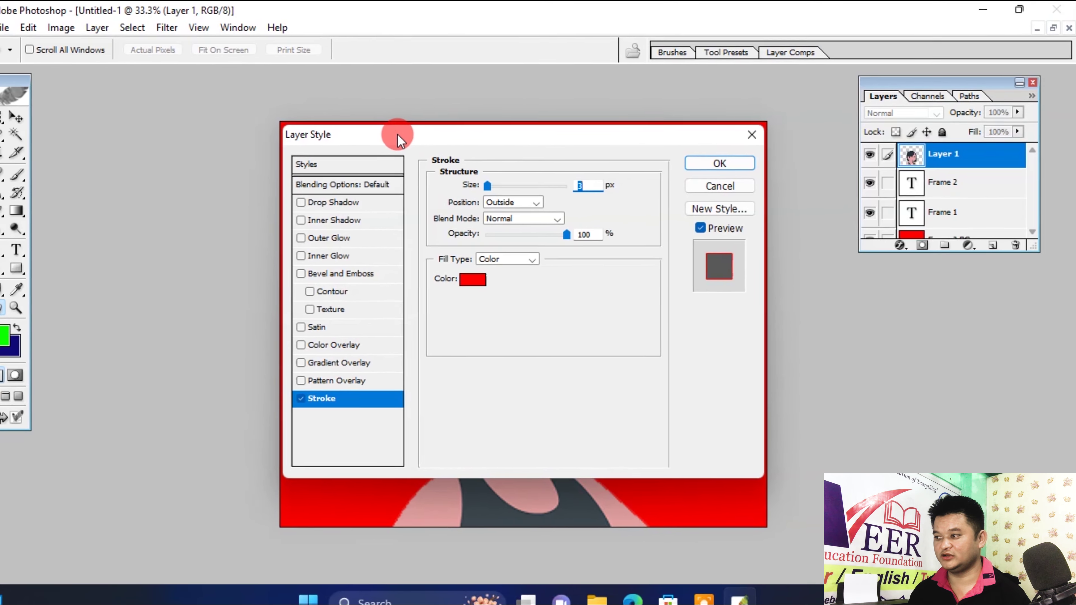
drag(403, 132, 557, 48)
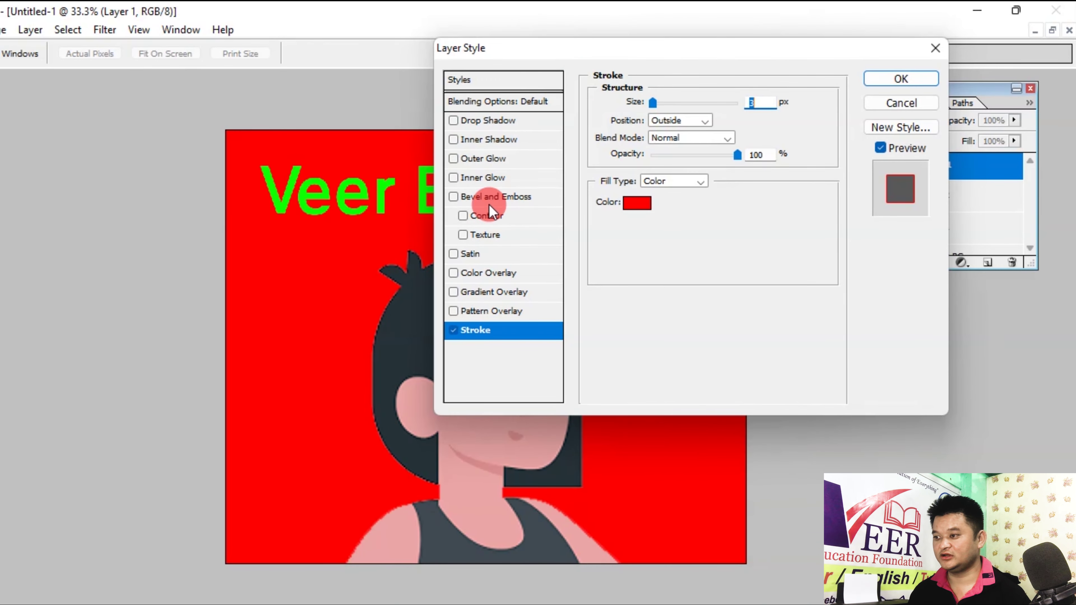
drag(470, 336, 510, 334)
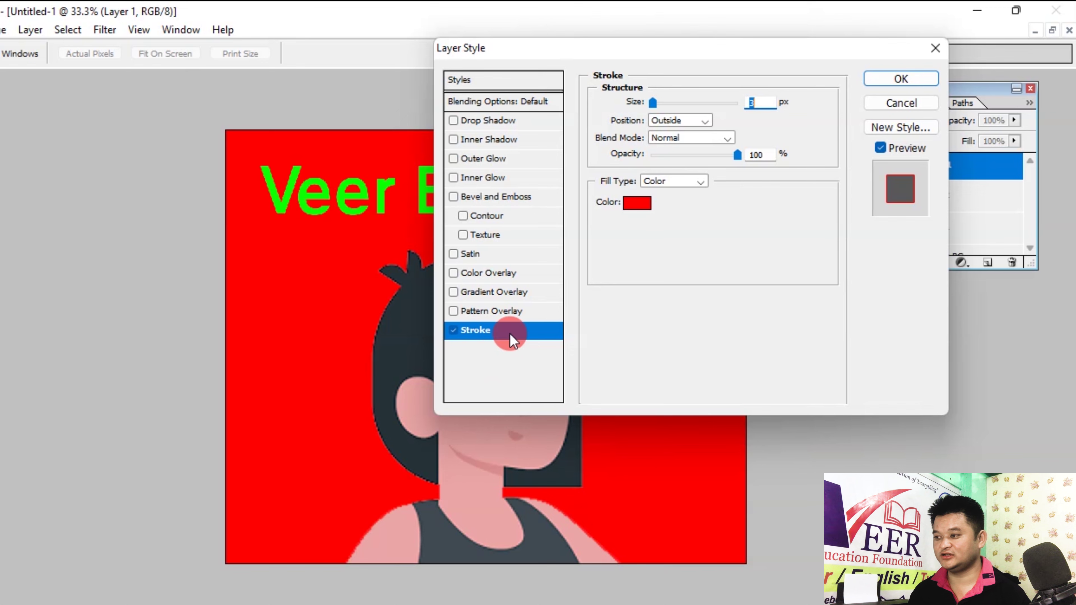
click(637, 208)
mouse_move(315, 292)
mouse_down()
mouse_move(331, 308)
mouse_move(236, 173)
mouse_up()
click(632, 207)
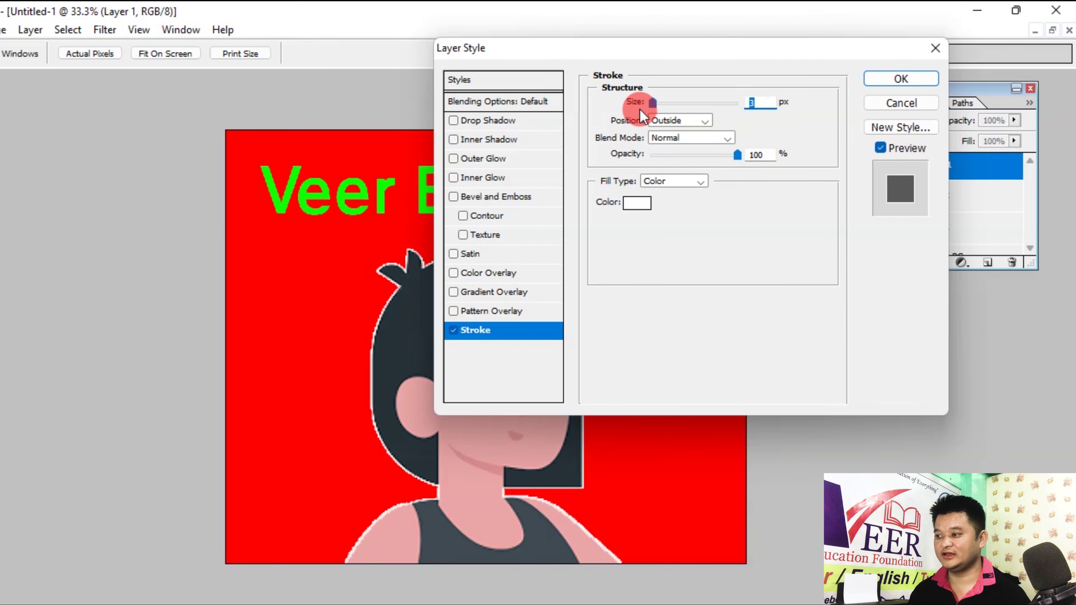
drag(653, 102, 675, 107)
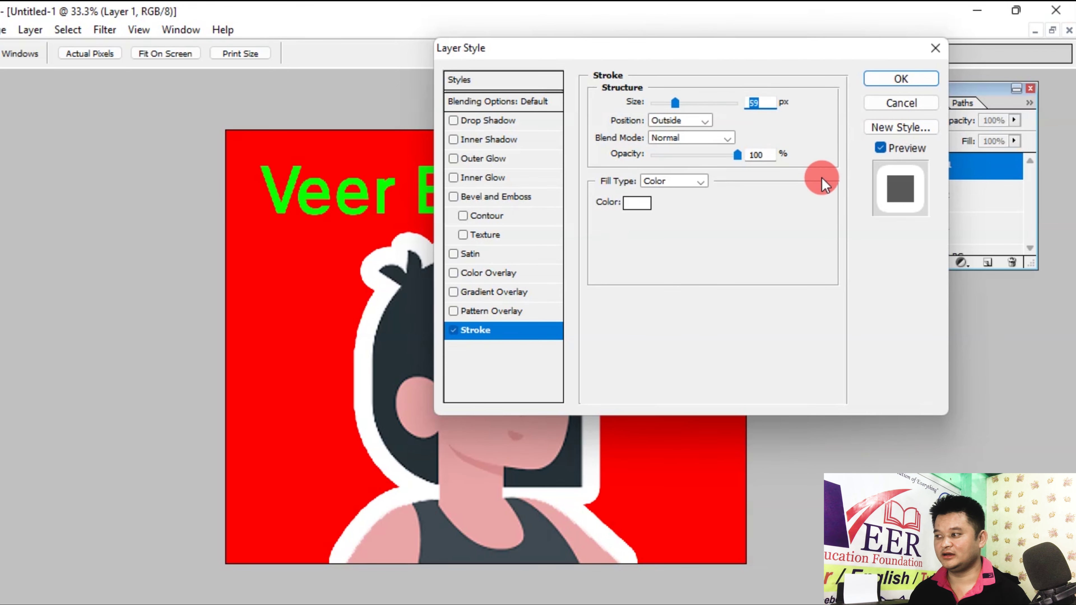
click(902, 80)
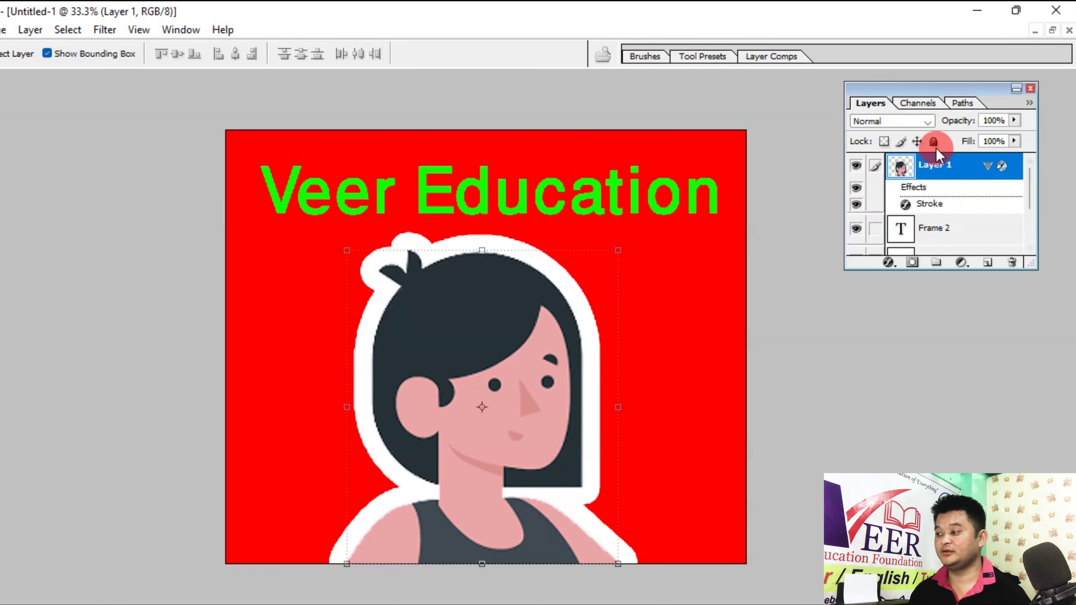
Step: Rename the portrait layer as photo f1
double_click(933, 167)
click(944, 164)
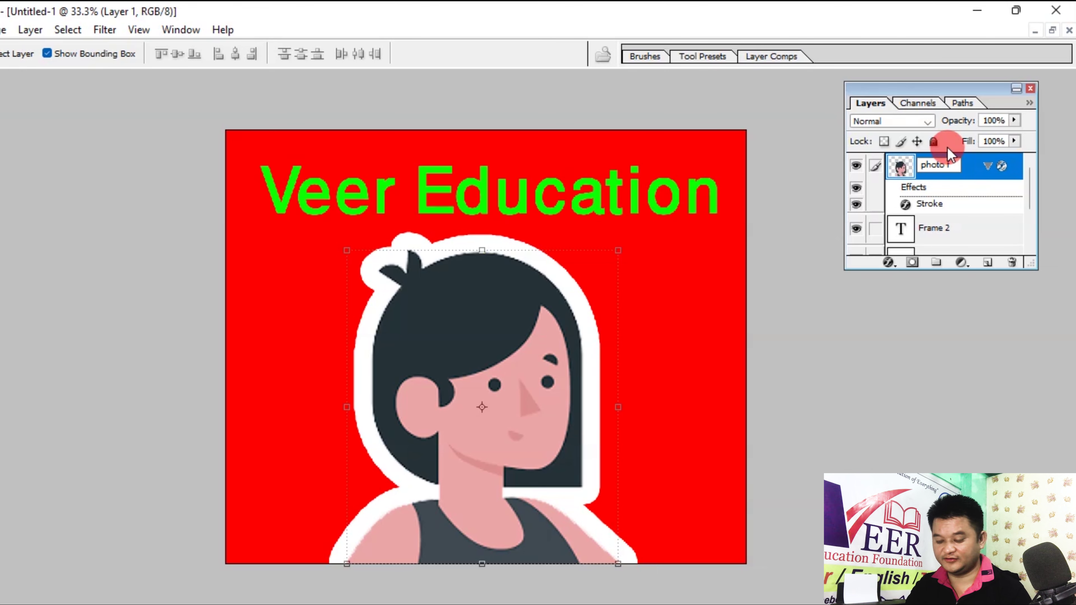
key(Return)
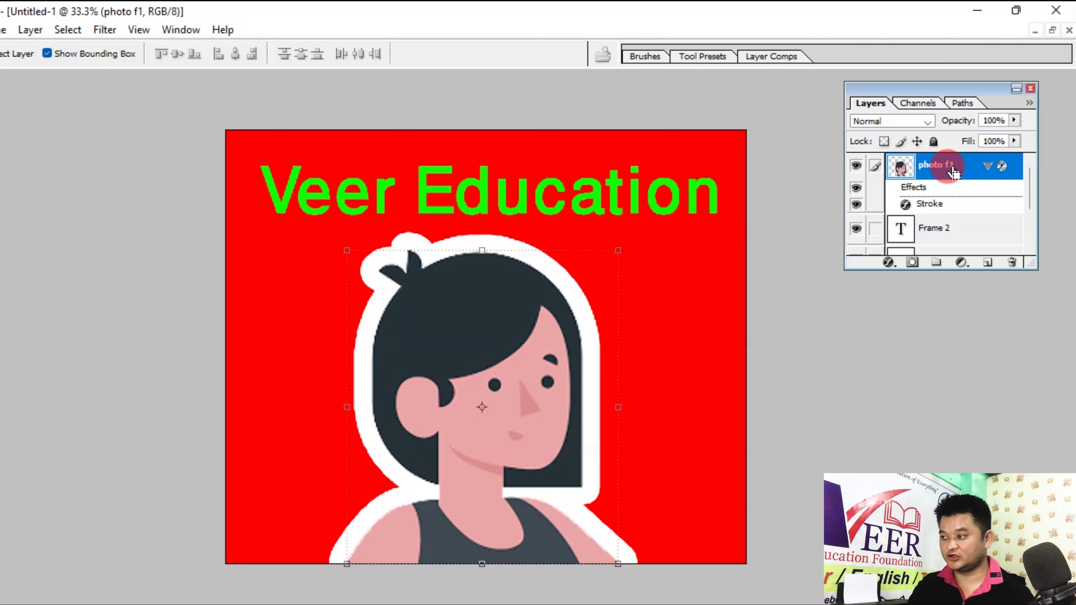
Step: Duplicate the photo f1 layer and rename the copy as photo f2
key(ctrl+j)
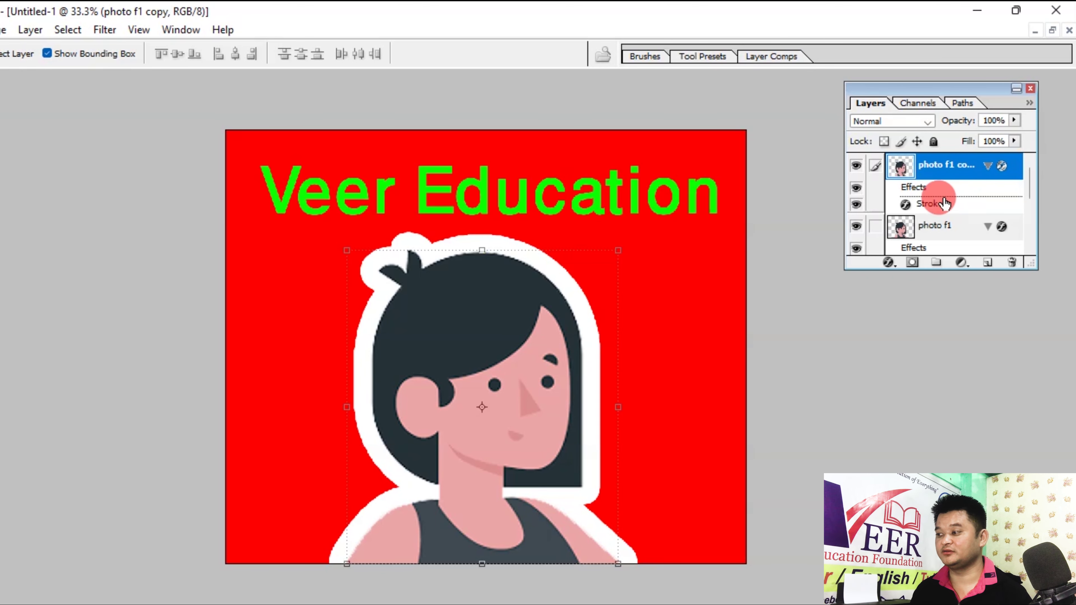
double_click(955, 165)
drag(950, 166, 981, 165)
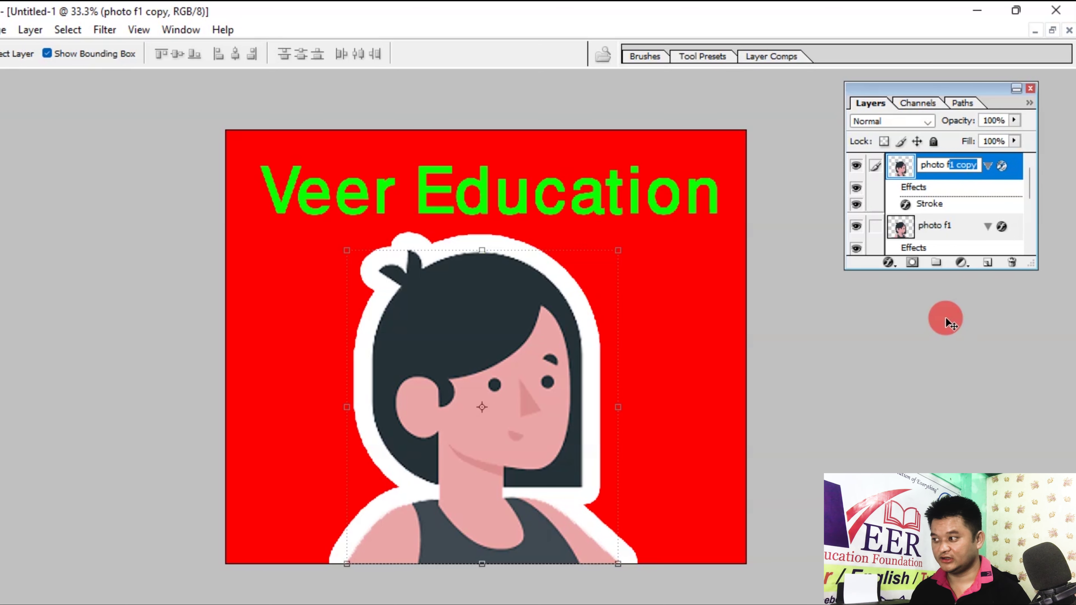
text(2)
key(Return)
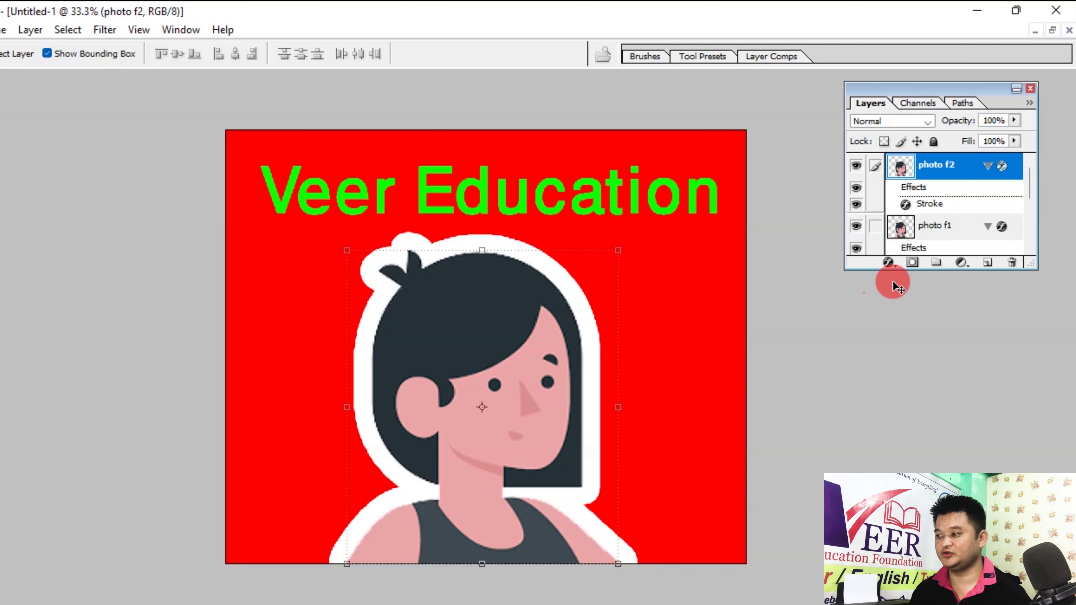
click(939, 229)
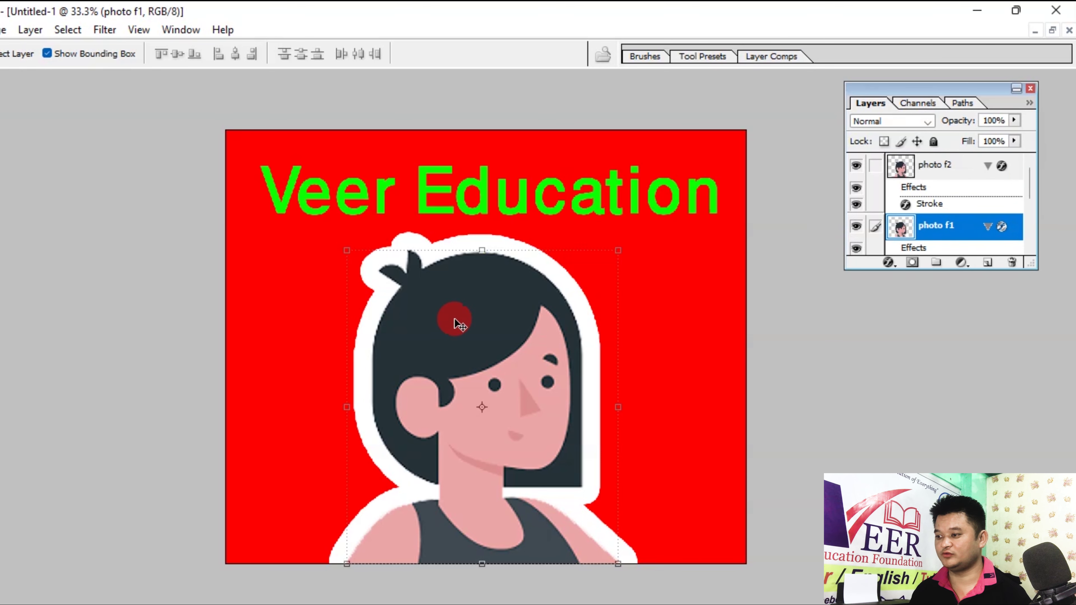
click(939, 165)
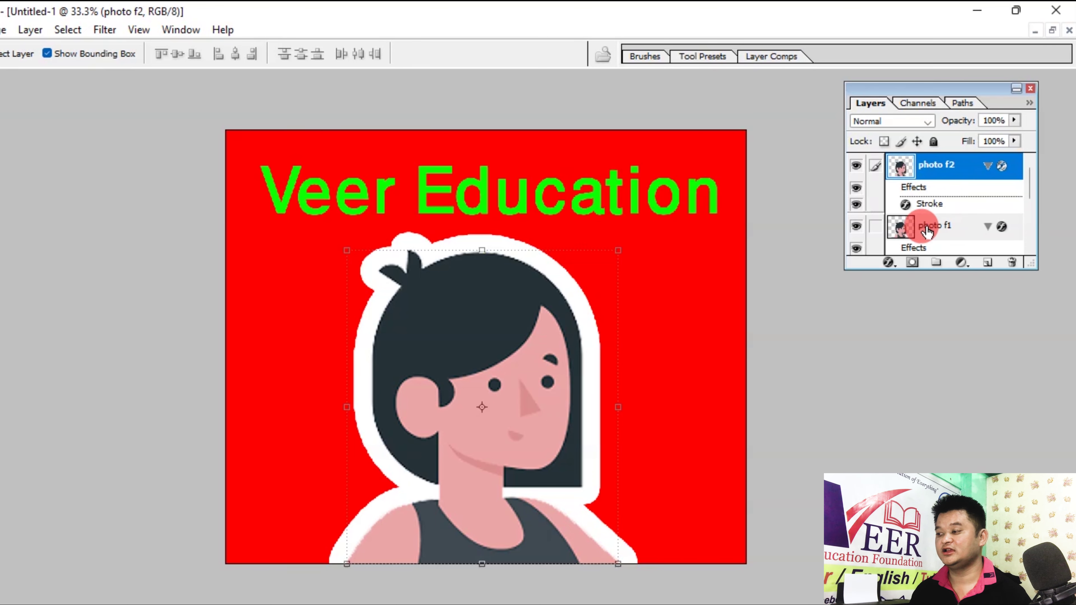
double_click(937, 204)
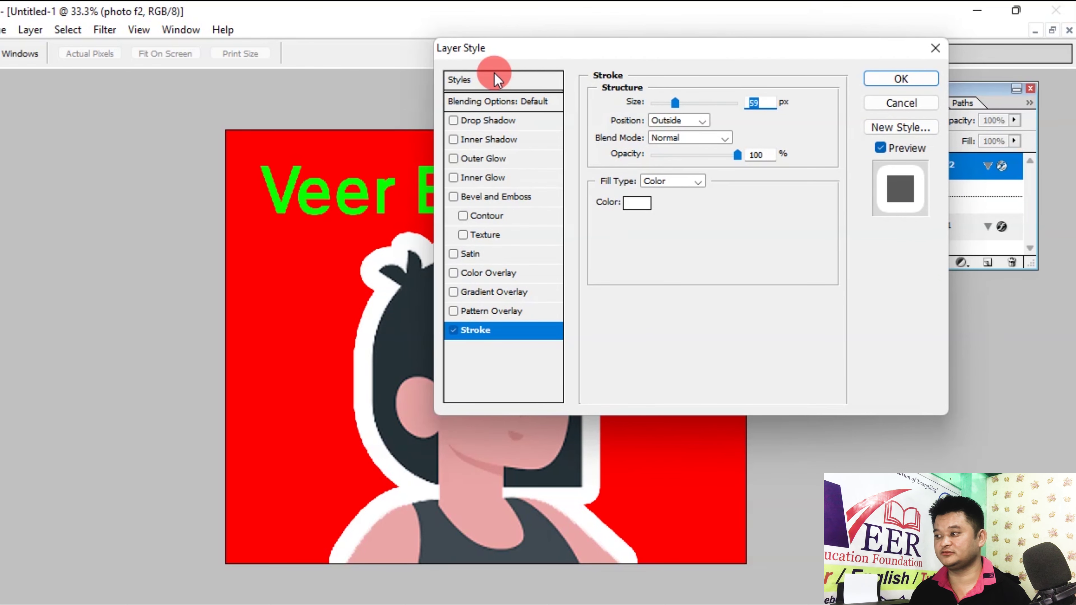
click(896, 103)
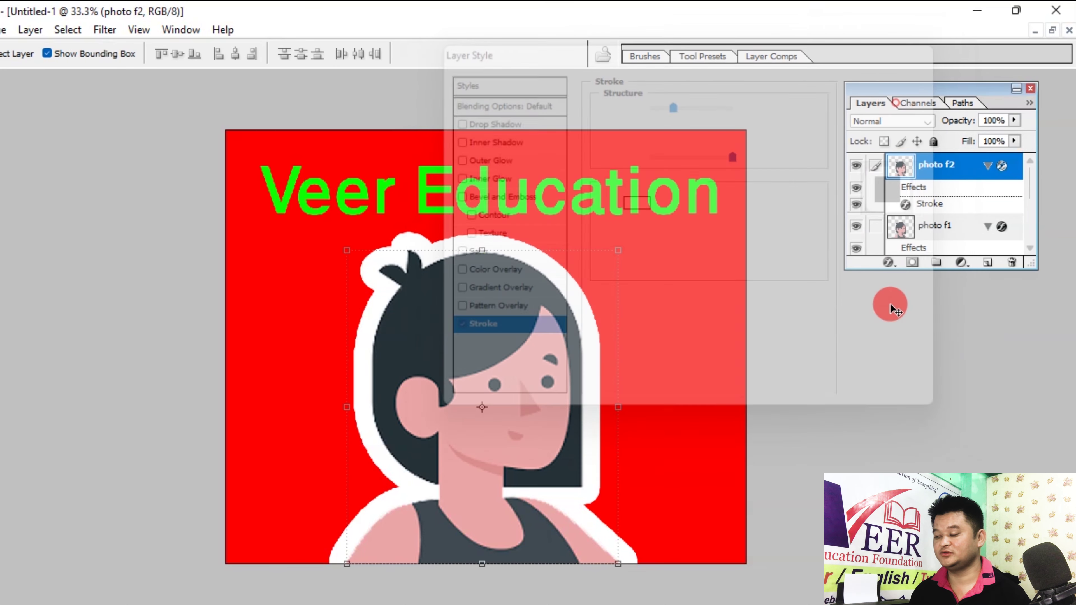
Step: Change the stroke color of the photo f2 layer to yellow-green D8FF00
click(889, 262)
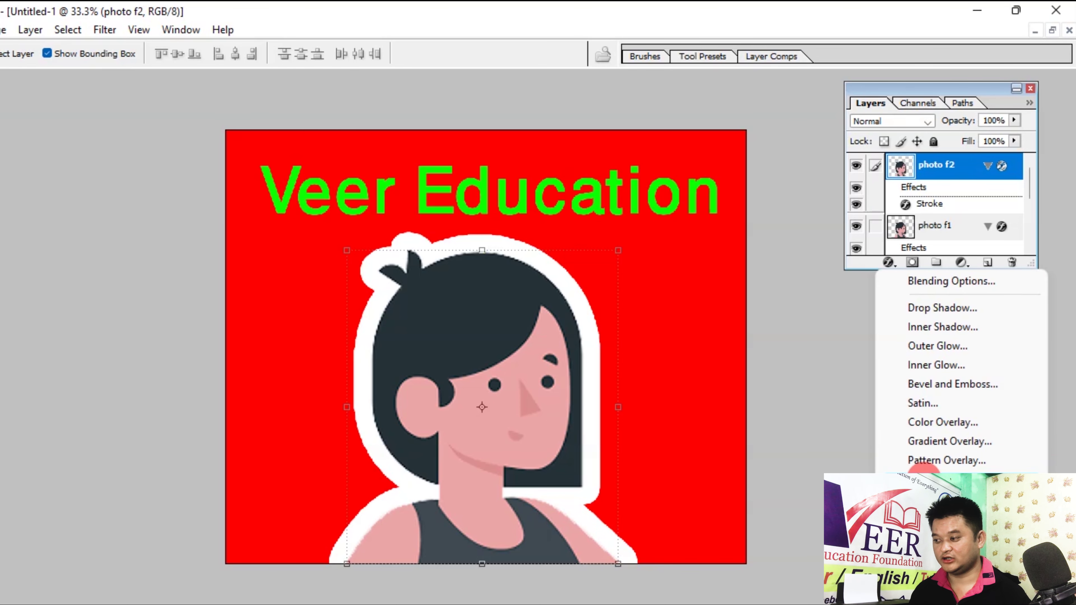
click(918, 478)
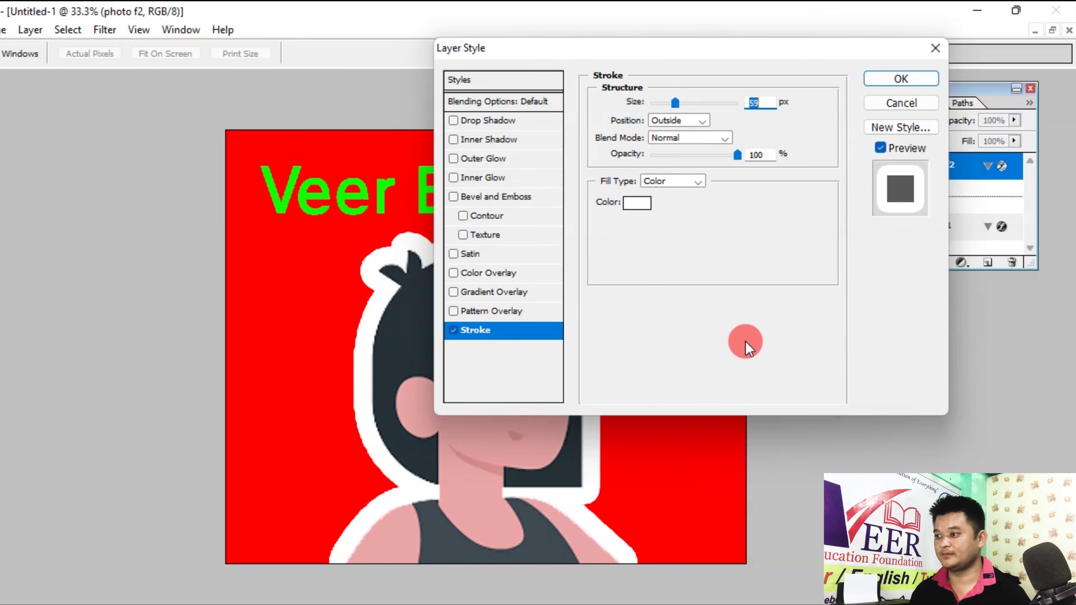
drag(564, 49, 632, 45)
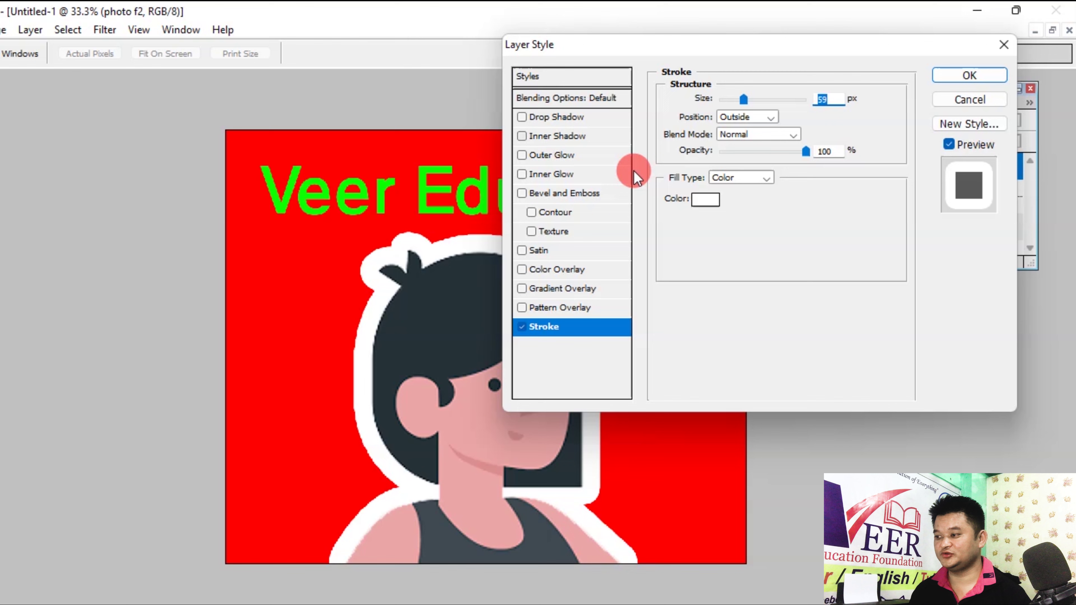
click(706, 200)
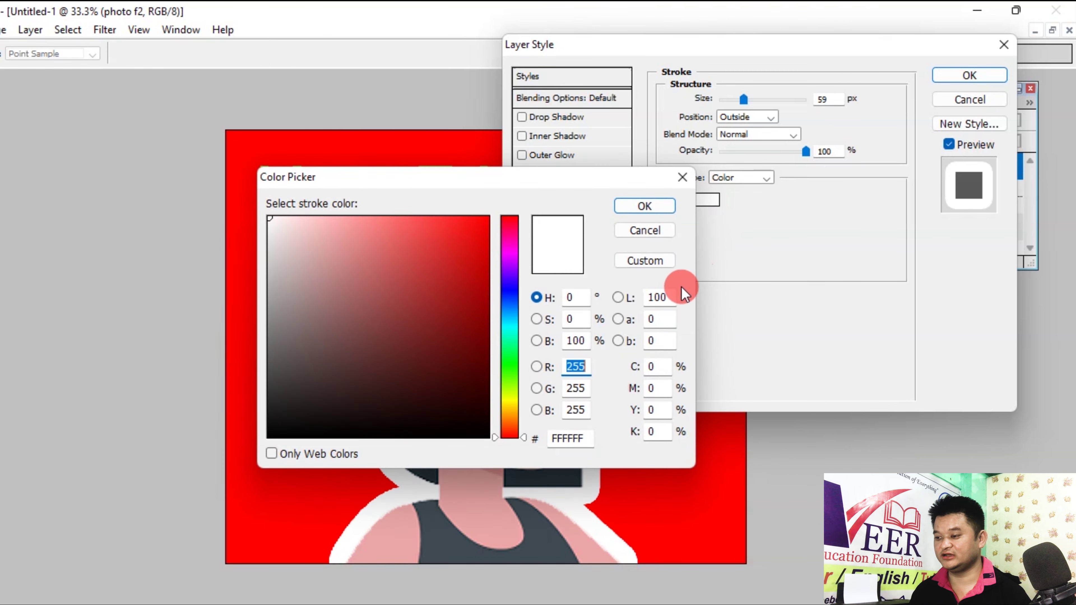
click(510, 395)
drag(463, 302, 524, 183)
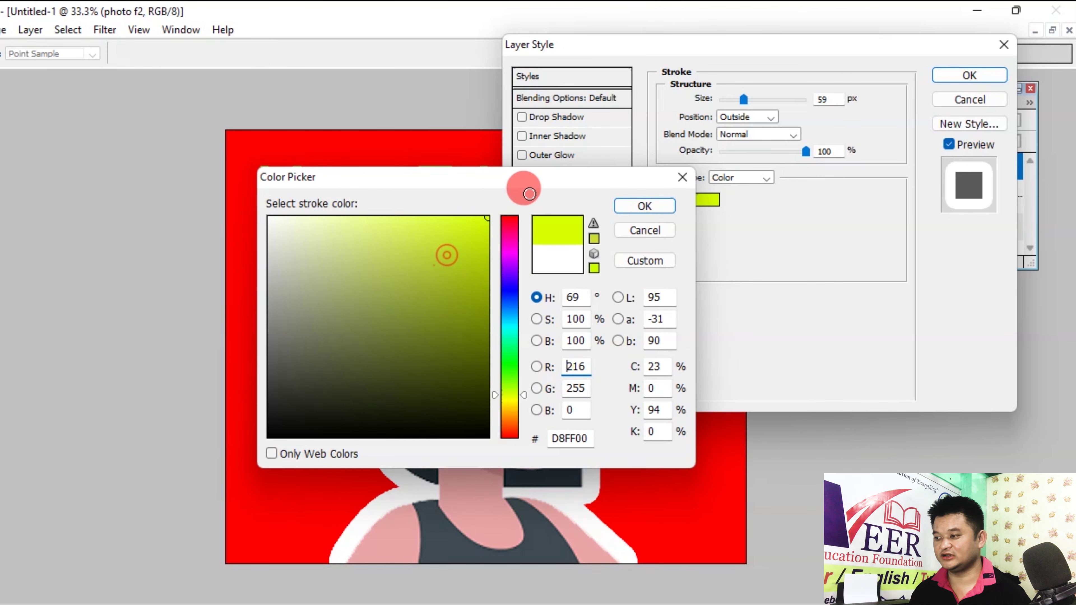
click(662, 215)
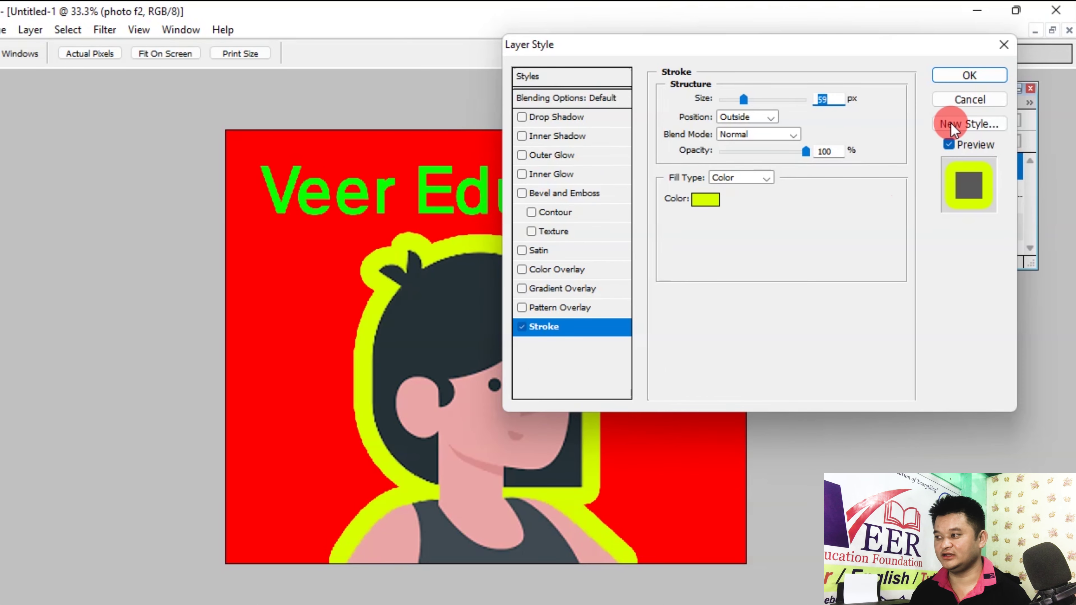
click(974, 74)
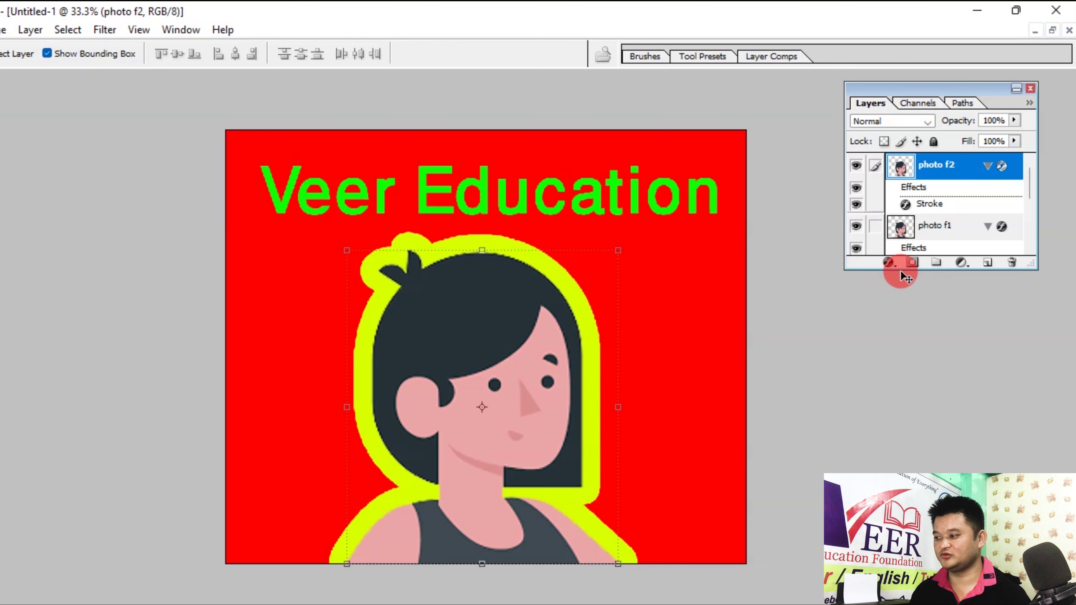
Step: Extend the layer list to show every layer and review the Frame 2 BG copy and Frame 1 BG backgrounds
drag(900, 267, 904, 441)
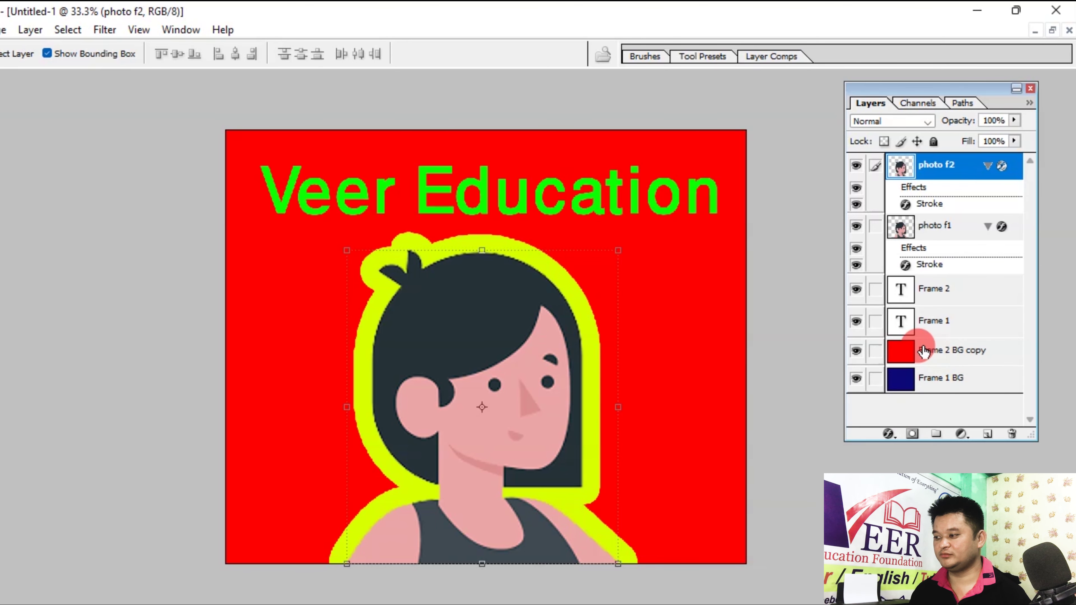
click(924, 352)
click(916, 378)
click(919, 348)
click(916, 380)
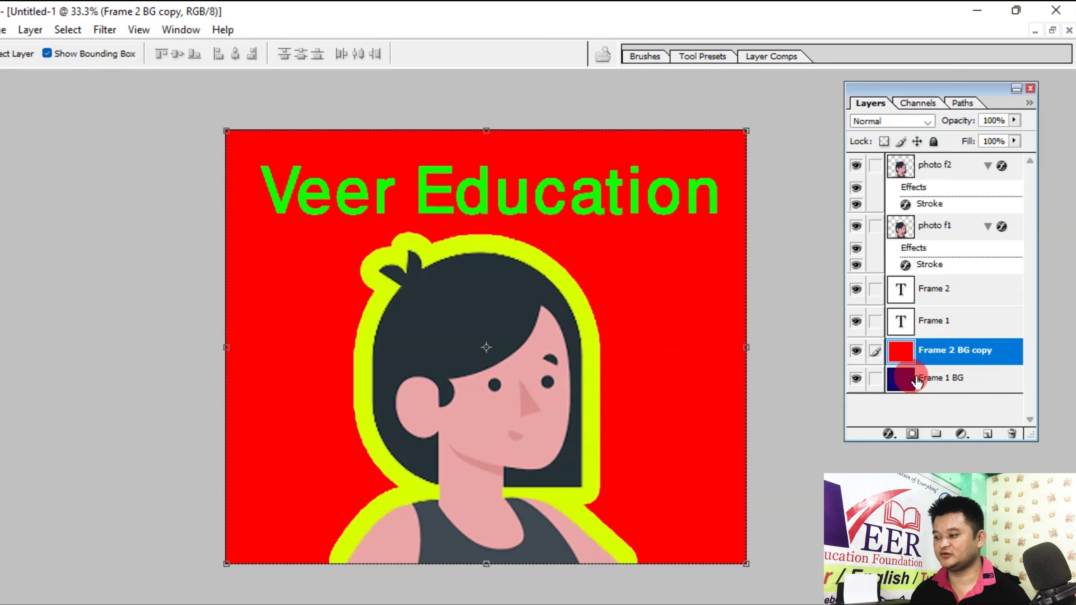
click(898, 350)
click(902, 382)
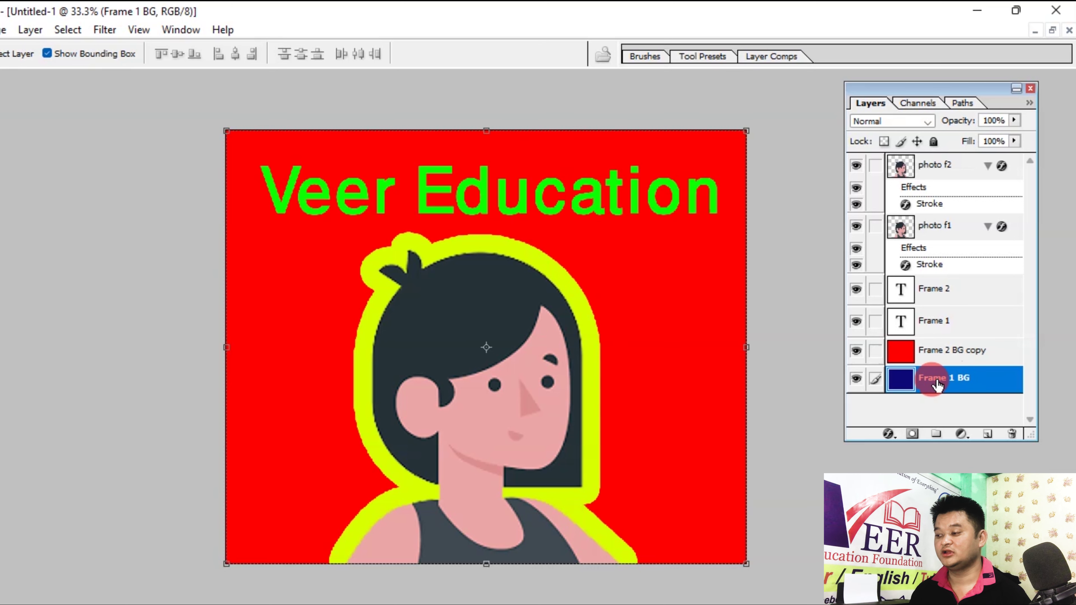
Step: Compare the Frame 1 and Frame 2 text layers by briefly hiding Frame 2, and review the photo f1 and photo f2 layers
click(931, 293)
click(931, 318)
click(939, 292)
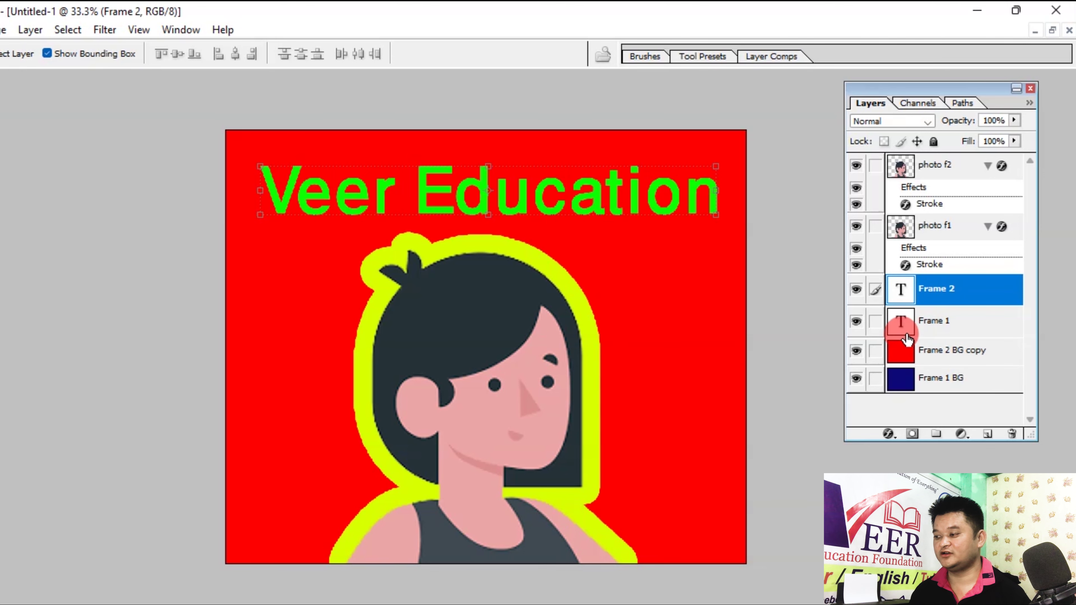
click(940, 324)
click(934, 289)
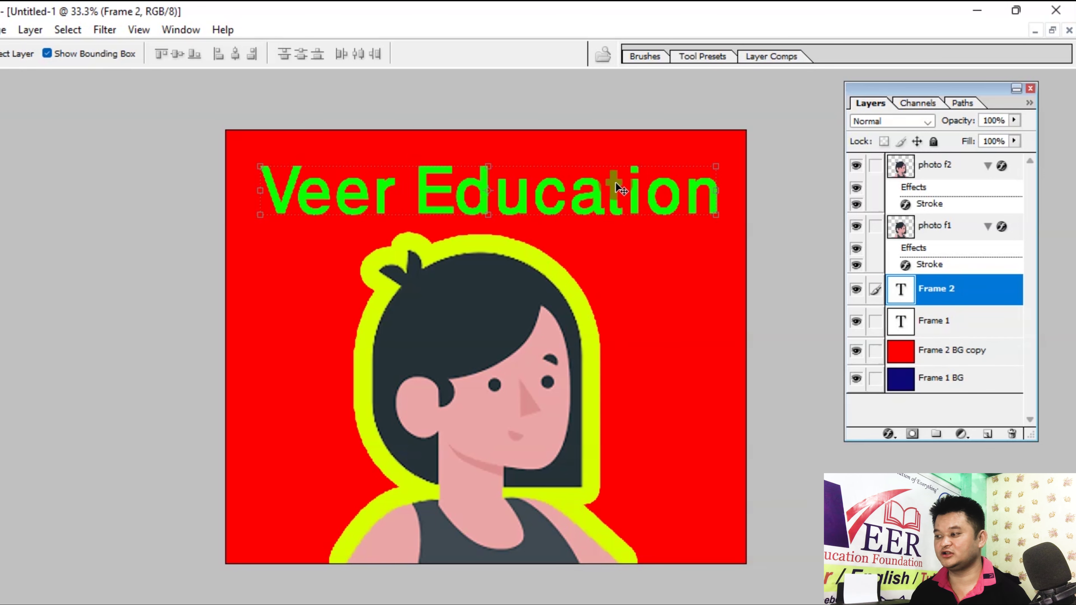
click(856, 289)
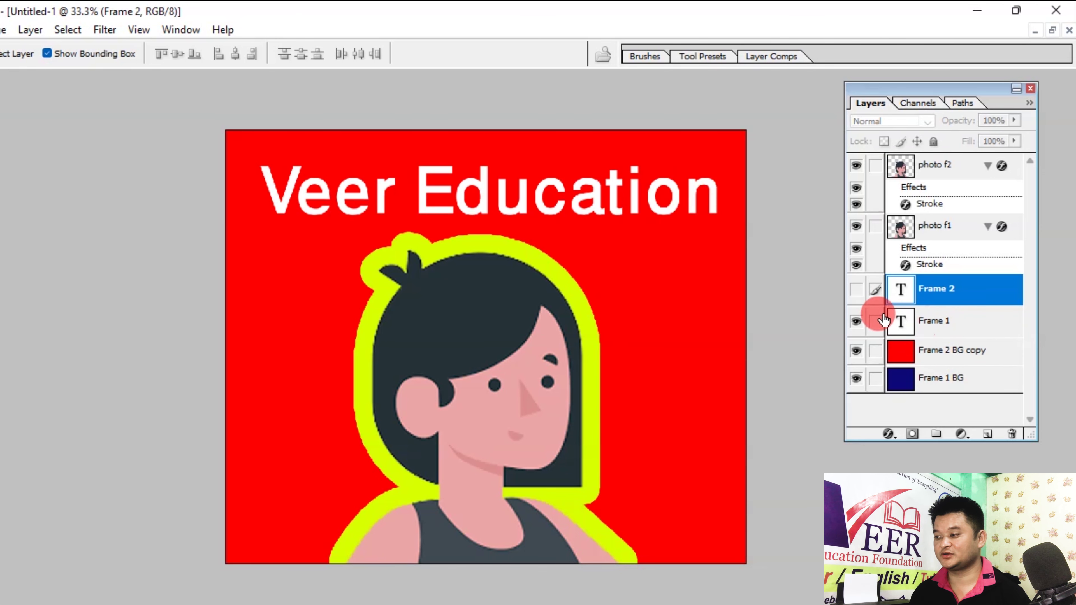
click(858, 291)
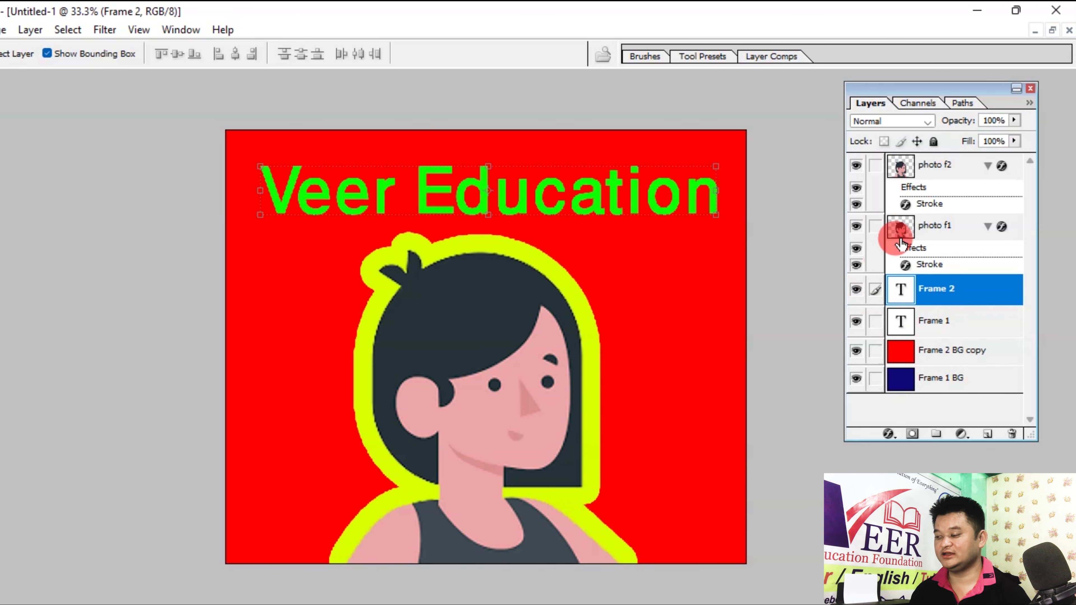
click(943, 228)
click(935, 165)
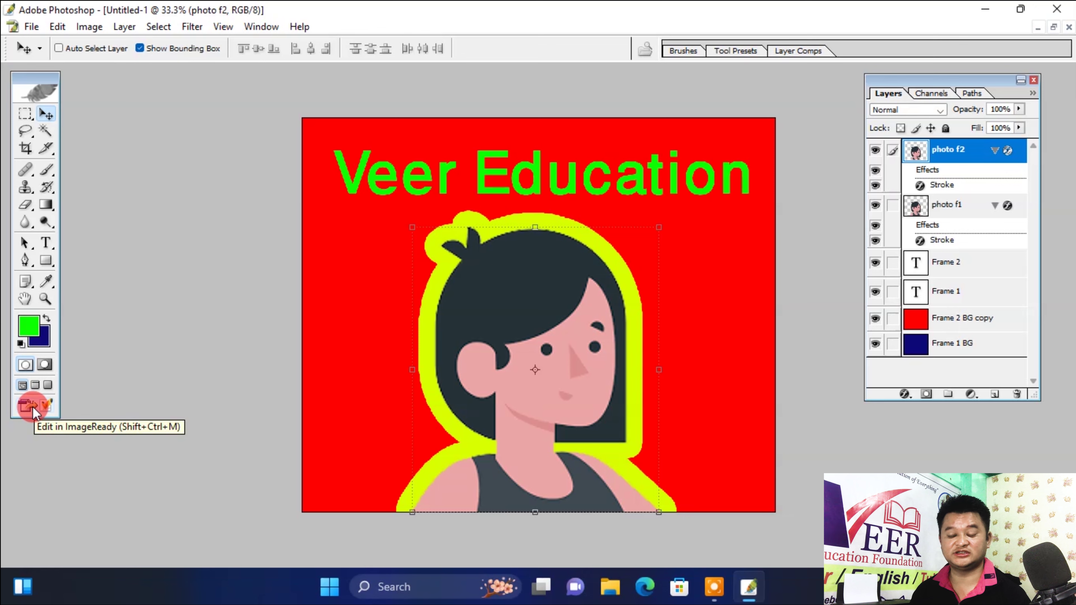